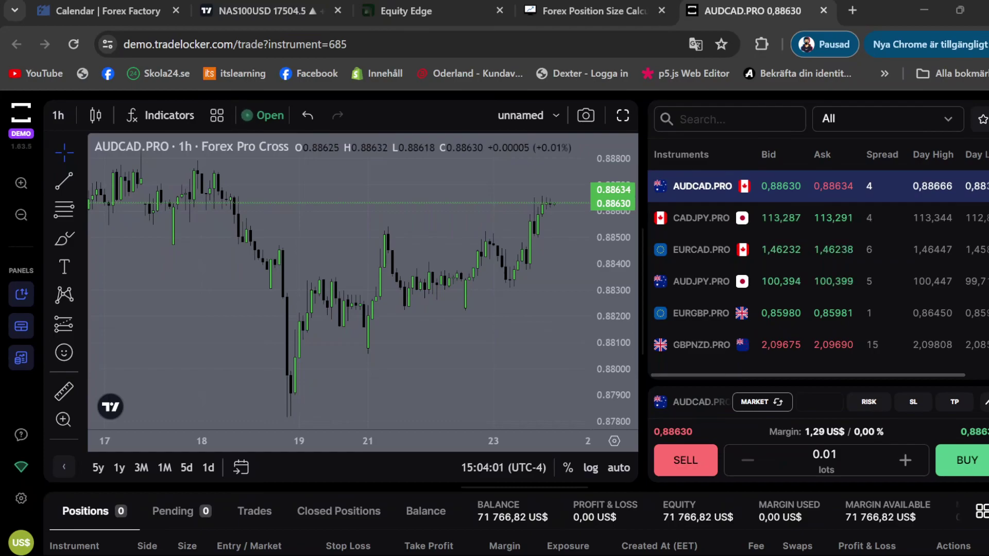
- Calculate the USTEC position size in the Securities.io calculator
{"action": "left_click", "coordinate": [592, 10]}
{"action": "scroll", "coordinate": [762, 347], "scroll_direction": "down", "scroll_amount": 2}
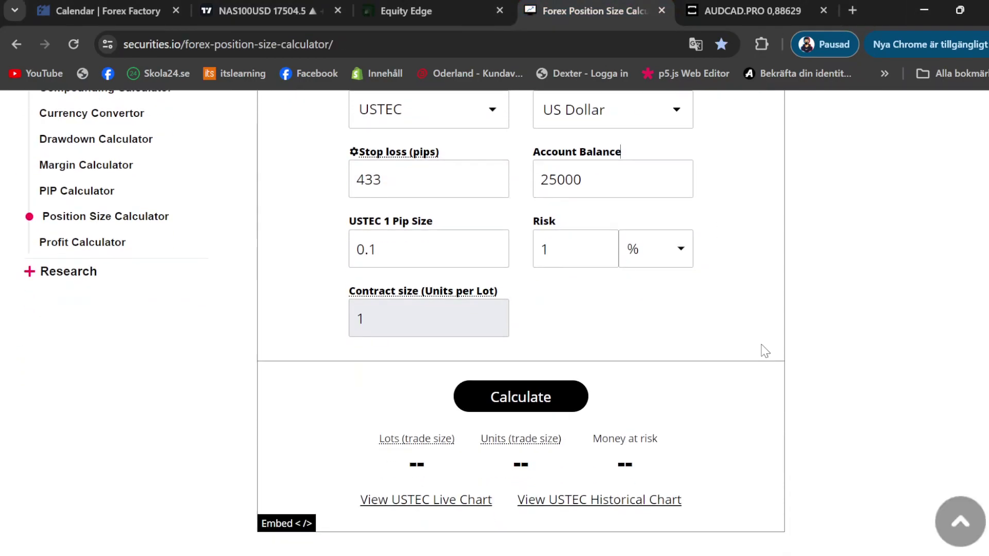
{"action": "scroll", "coordinate": [759, 397], "scroll_direction": "up", "scroll_amount": 3}
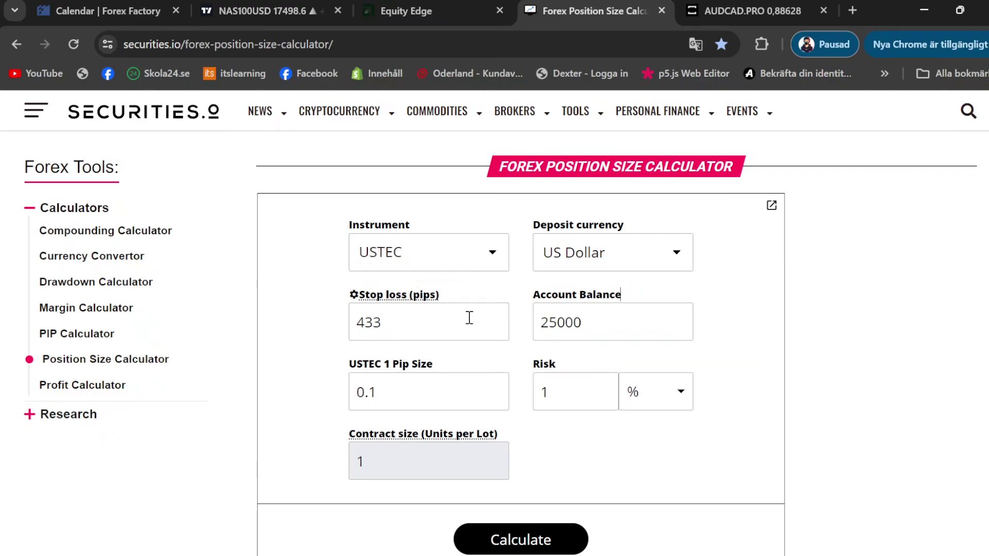
{"action": "scroll", "coordinate": [552, 318], "scroll_direction": "down", "scroll_amount": 2}
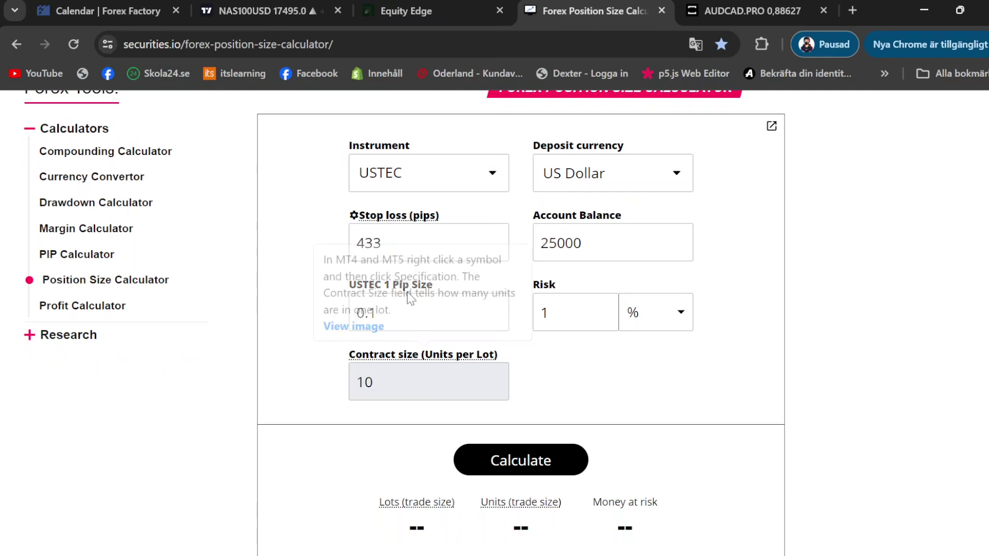
{"action": "scroll", "coordinate": [574, 370], "scroll_direction": "down", "scroll_amount": 3}
{"action": "scroll", "coordinate": [576, 367], "scroll_direction": "up", "scroll_amount": 1}
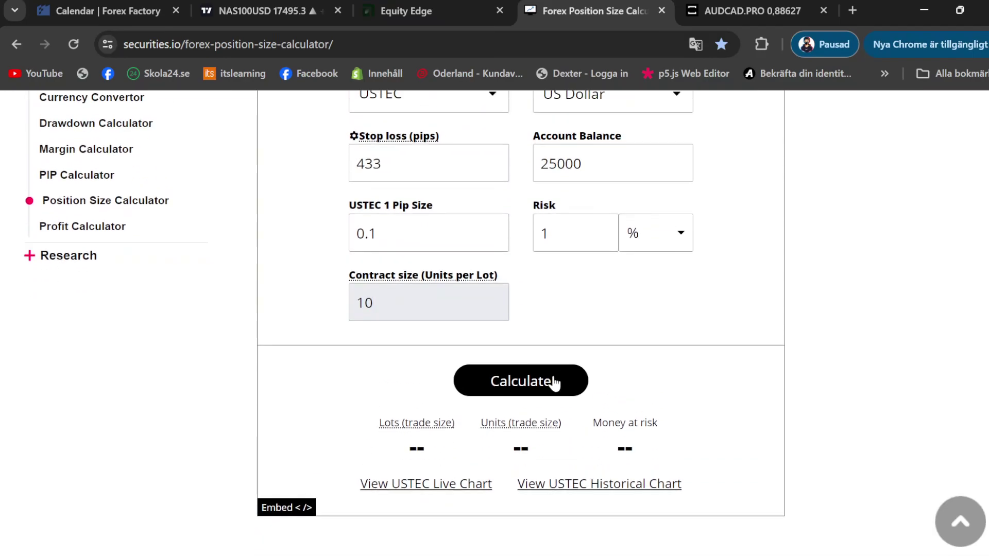
{"action": "left_click", "coordinate": [550, 381]}
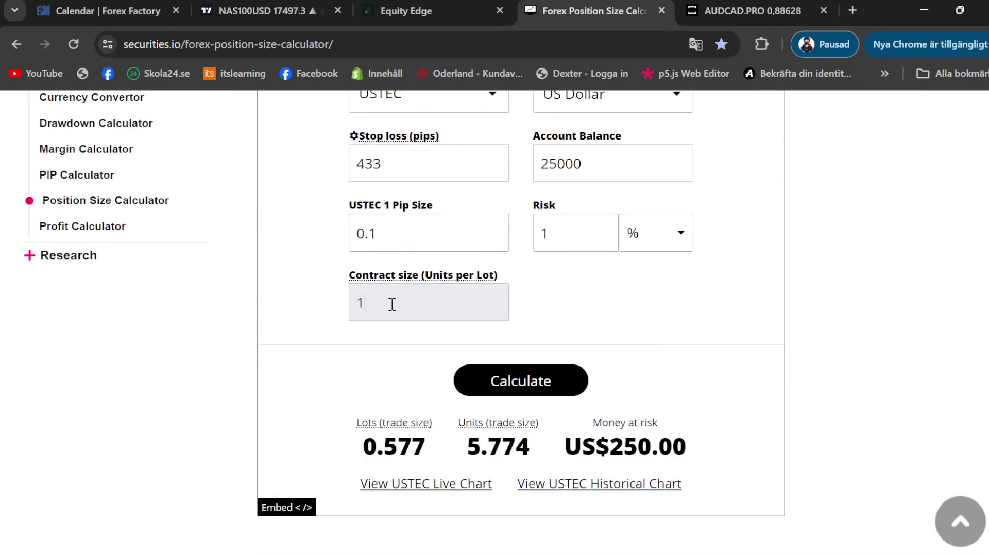
- Recalculate with contract size 1, giving 5.774 lots and US$250.00 at risk
{"action": "left_click", "coordinate": [540, 392]}
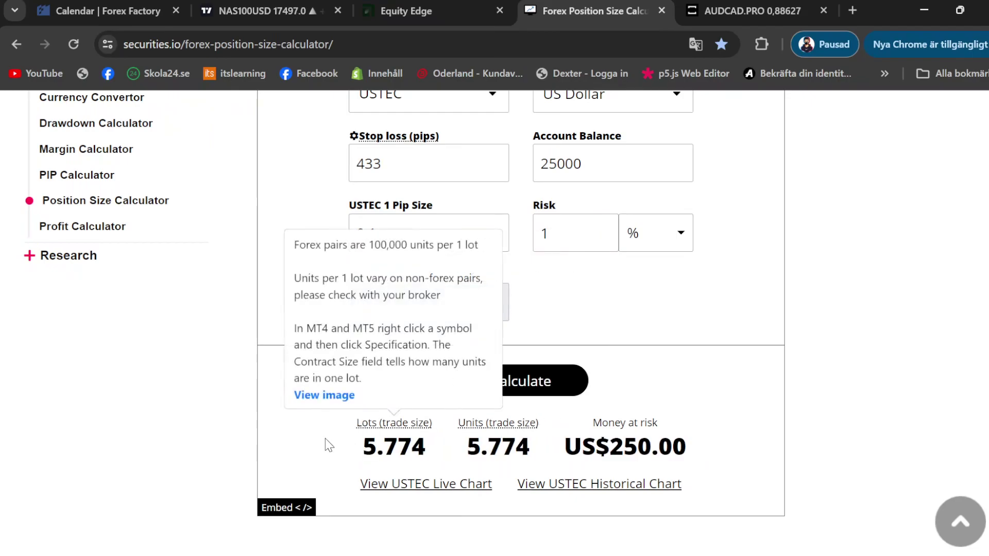
{"action": "left_click_drag", "start_coordinate": [326, 439], "coordinate": [455, 441]}
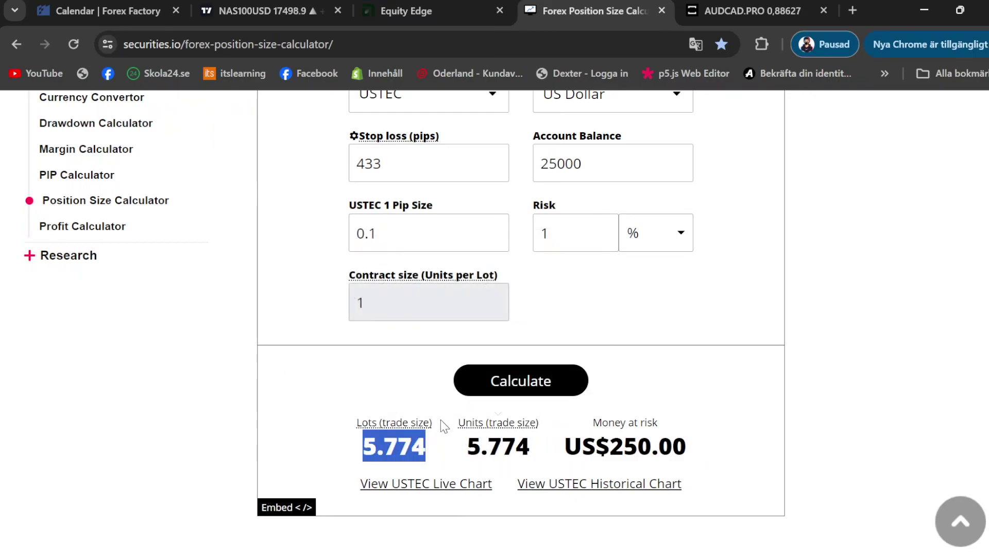
{"action": "left_click", "coordinate": [384, 294]}
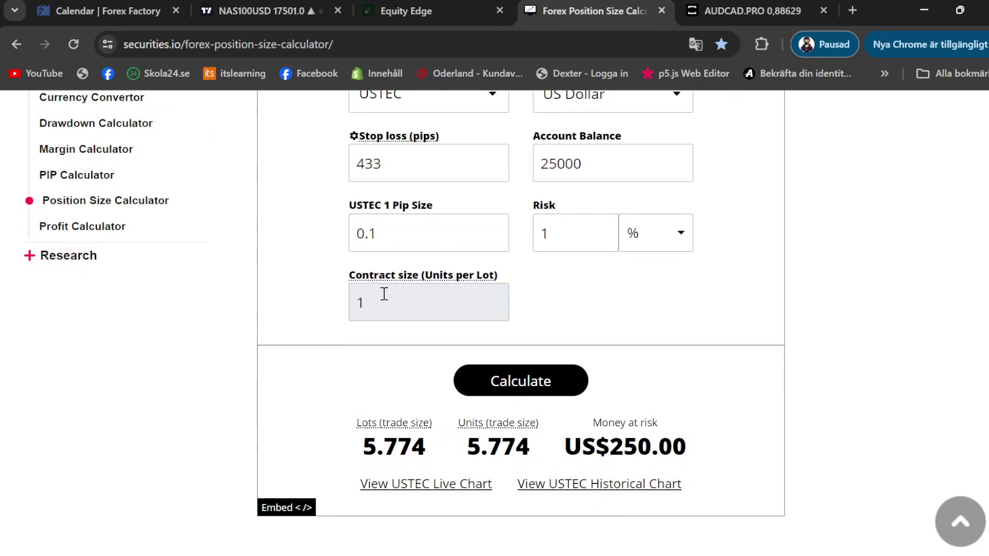
{"action": "scroll", "coordinate": [658, 338], "scroll_direction": "up", "scroll_amount": 2}
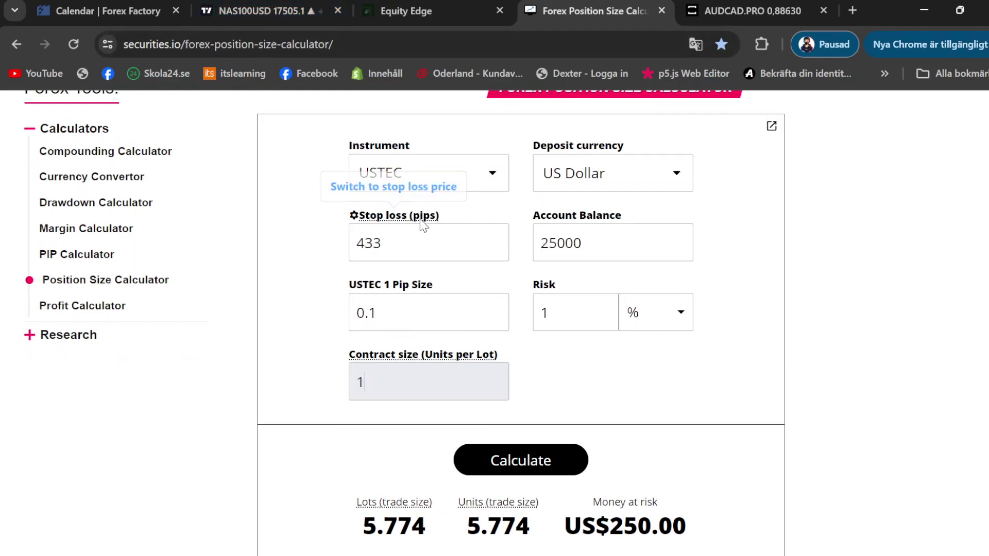
- Place a Short Position drawing on the latest NAS100 candle in TradingView
{"action": "left_click", "coordinate": [268, 13]}
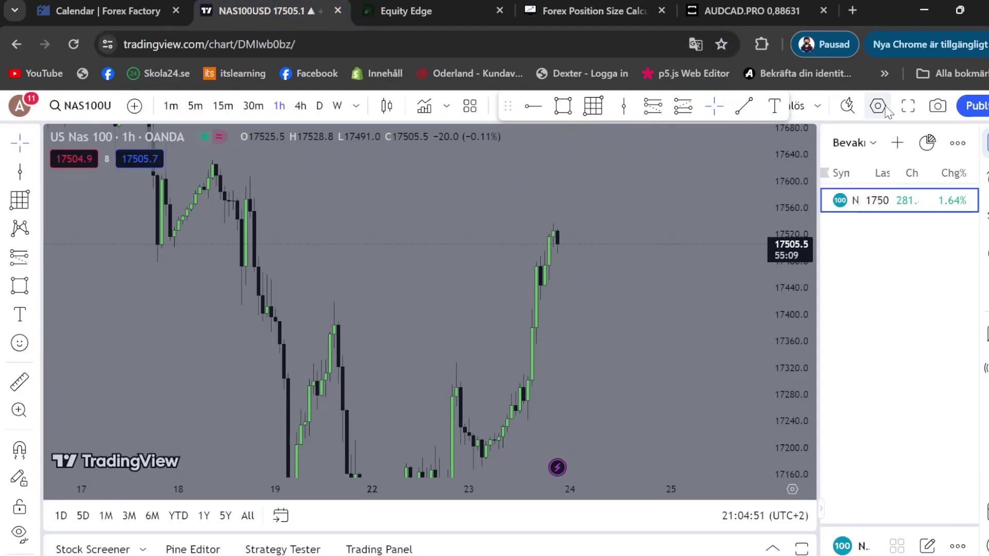
{"action": "left_click", "coordinate": [653, 106]}
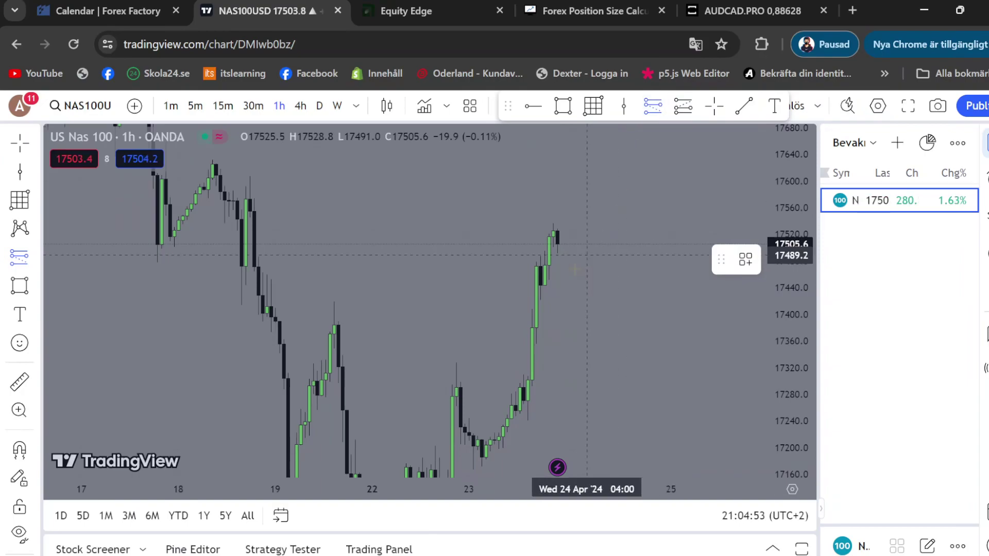
{"action": "left_click", "coordinate": [544, 286]}
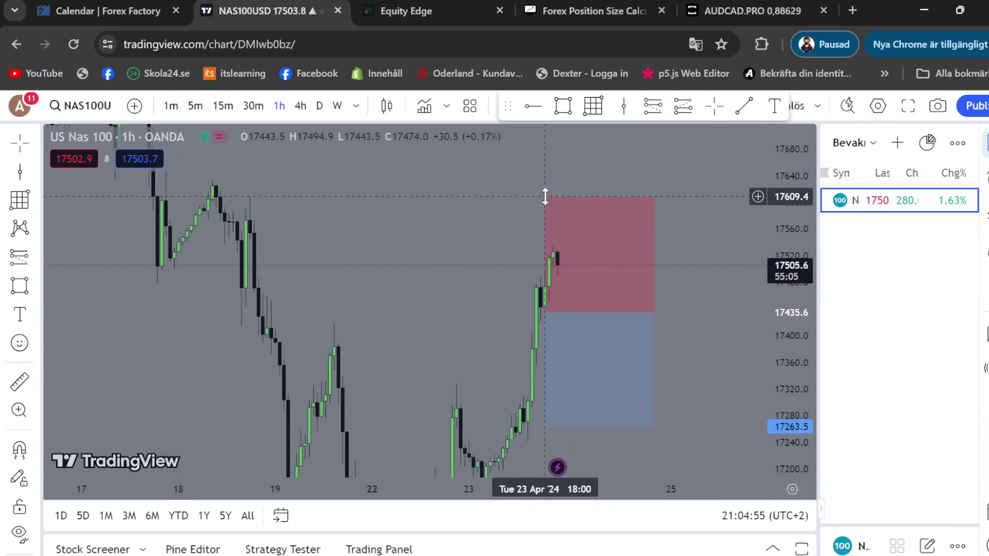
{"action": "left_click_drag", "start_coordinate": [544, 197], "coordinate": [545, 233]}
{"action": "left_click_drag", "start_coordinate": [574, 304], "coordinate": [614, 333]}
- Extend the profit target to 247.5 and set the stop to span 54.8 points (548)
{"action": "left_click_drag", "start_coordinate": [663, 367], "coordinate": [654, 281]}
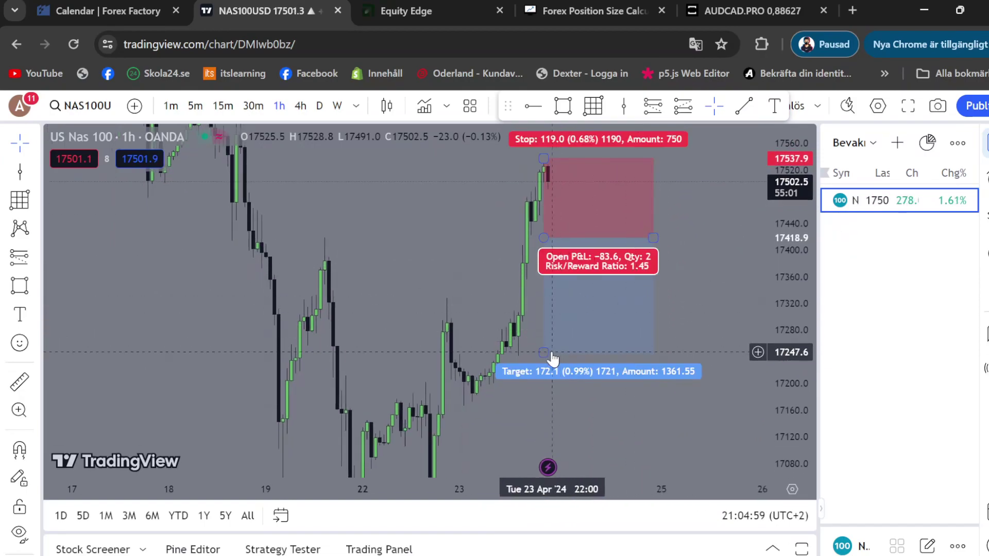
{"action": "left_click_drag", "start_coordinate": [544, 353], "coordinate": [544, 402]}
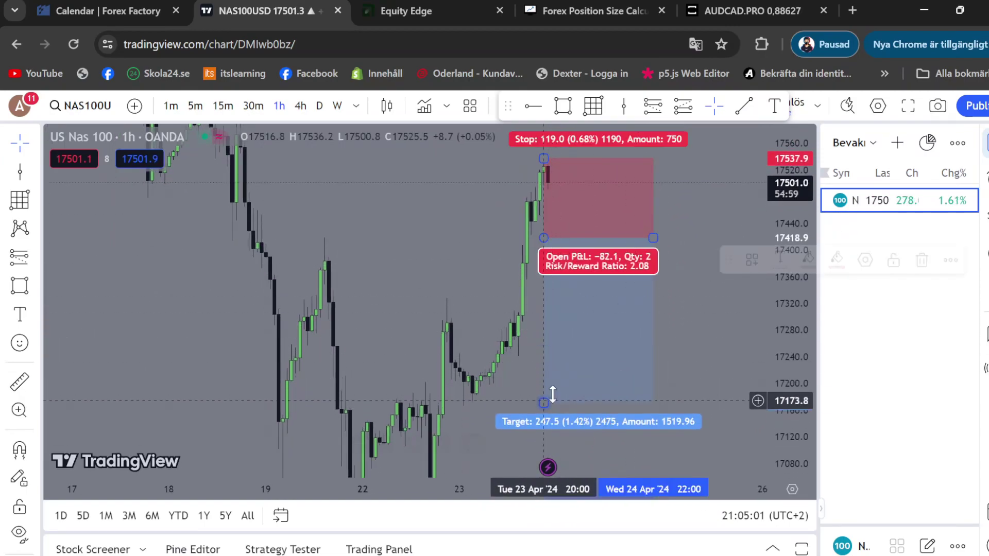
{"action": "left_click_drag", "start_coordinate": [687, 310], "coordinate": [682, 393]}
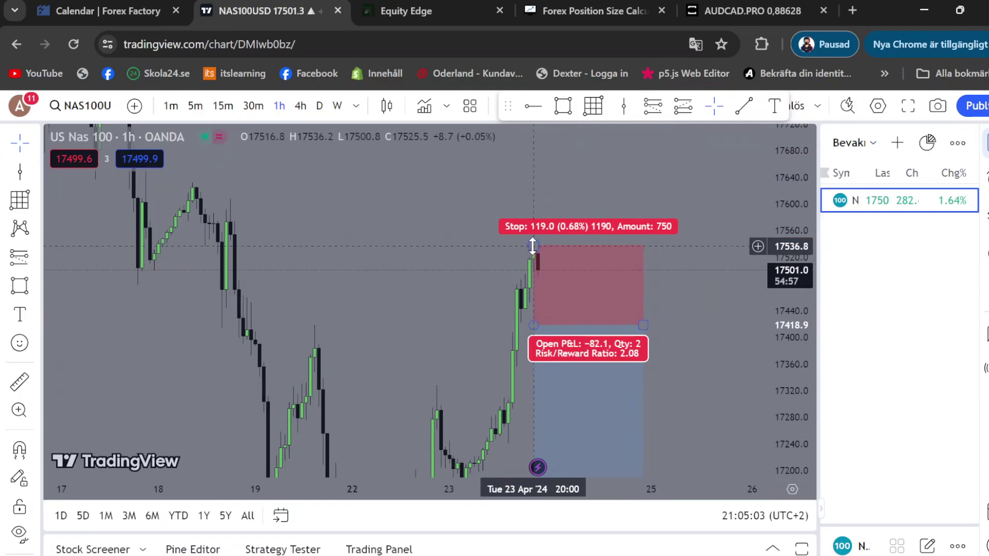
{"action": "left_click_drag", "start_coordinate": [533, 243], "coordinate": [536, 238]}
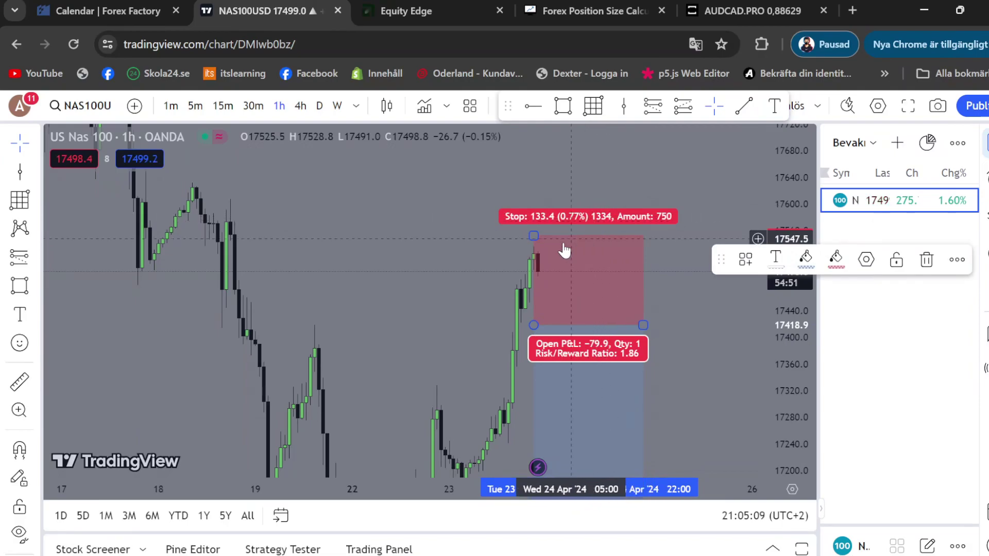
{"action": "mouse_move", "coordinate": [534, 235]}
{"action": "left_mouse_down"}
{"action": "mouse_move", "coordinate": [533, 298]}
{"action": "mouse_move", "coordinate": [534, 259]}
{"action": "mouse_move", "coordinate": [535, 288]}
{"action": "left_mouse_up"}
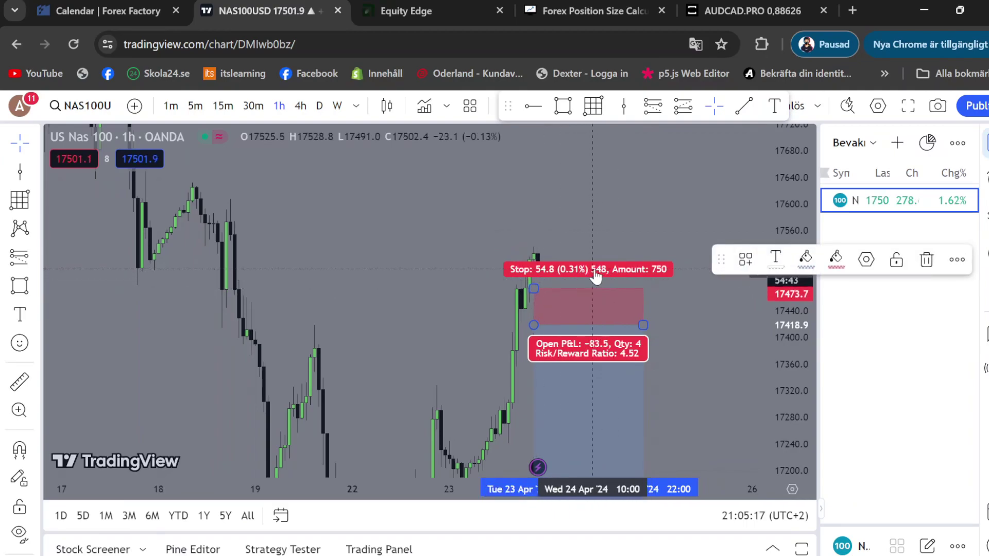
- Clear the old 433 stop loss value in the calculator
{"action": "left_click", "coordinate": [580, 6]}
{"action": "left_click_drag", "start_coordinate": [392, 238], "coordinate": [326, 246]}
{"action": "key", "text": "BackSpace"}
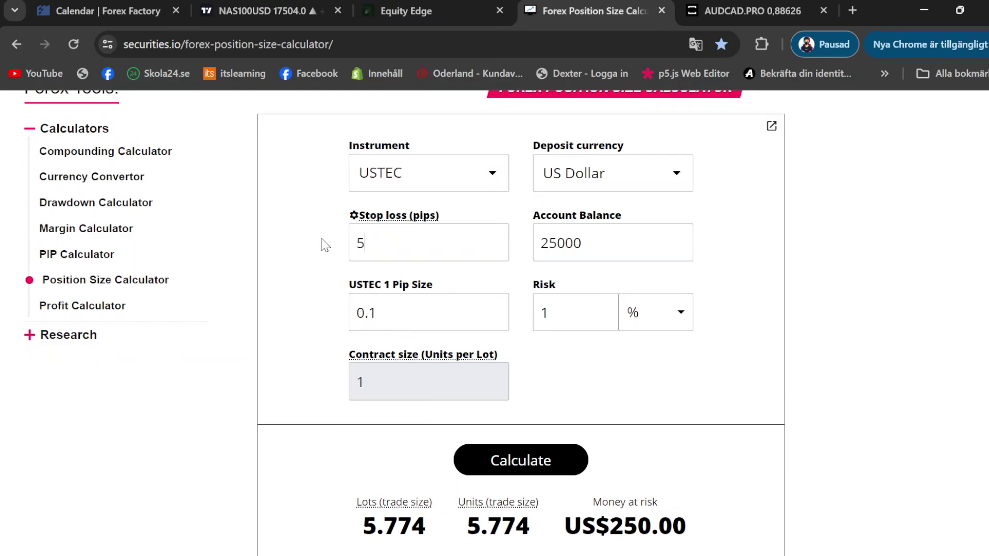
- Set the calculator's instrument to USTEC
{"action": "left_click", "coordinate": [415, 8]}
{"action": "left_click", "coordinate": [599, 5]}
{"action": "left_click", "coordinate": [232, 11]}
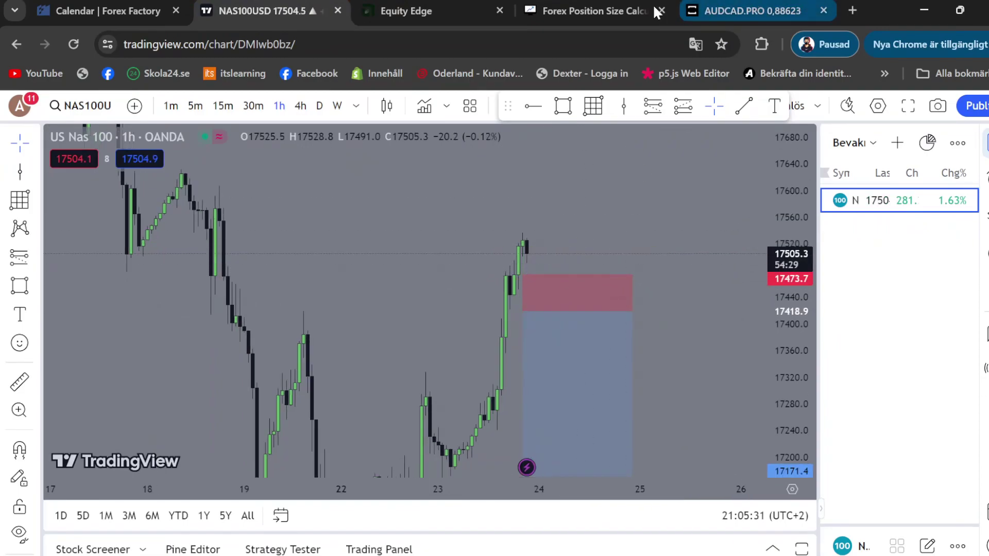
{"action": "left_click", "coordinate": [569, 11]}
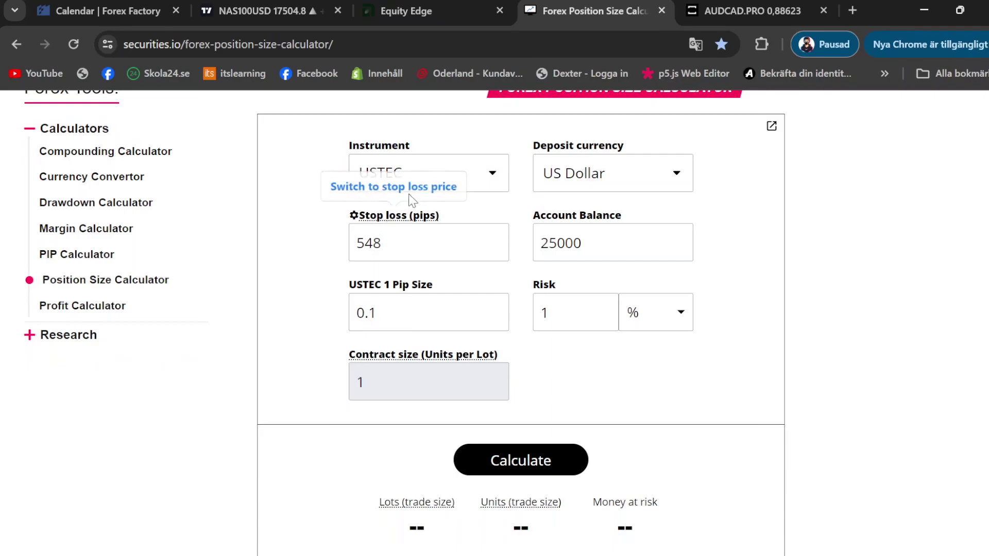
{"action": "left_click", "coordinate": [461, 171]}
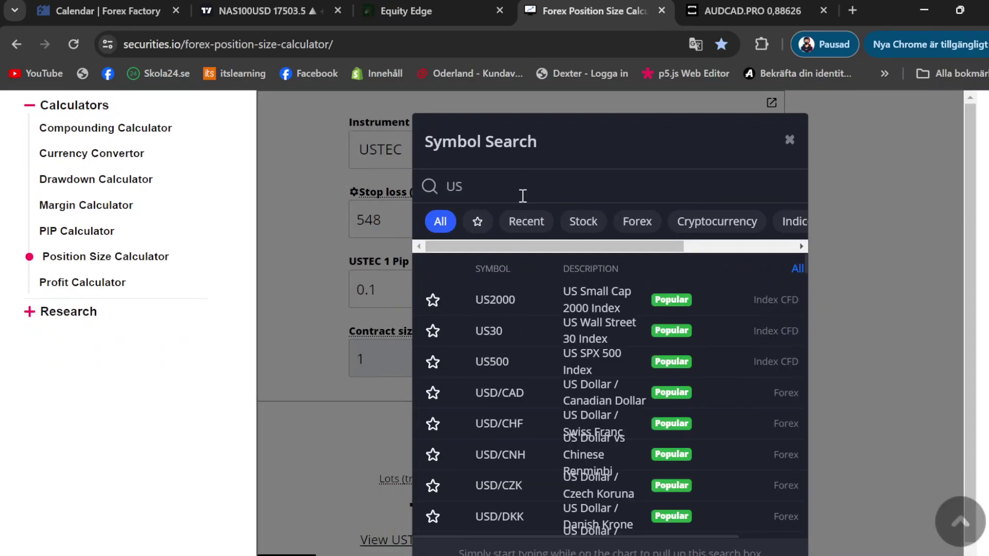
{"action": "type", "text": "us500"}
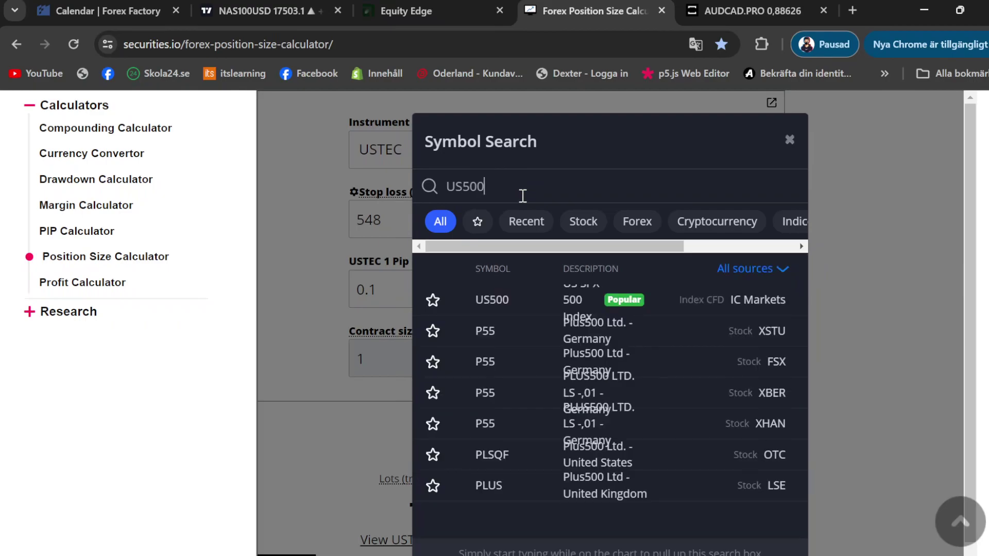
{"action": "scroll", "coordinate": [669, 386], "scroll_direction": "up", "scroll_amount": 2}
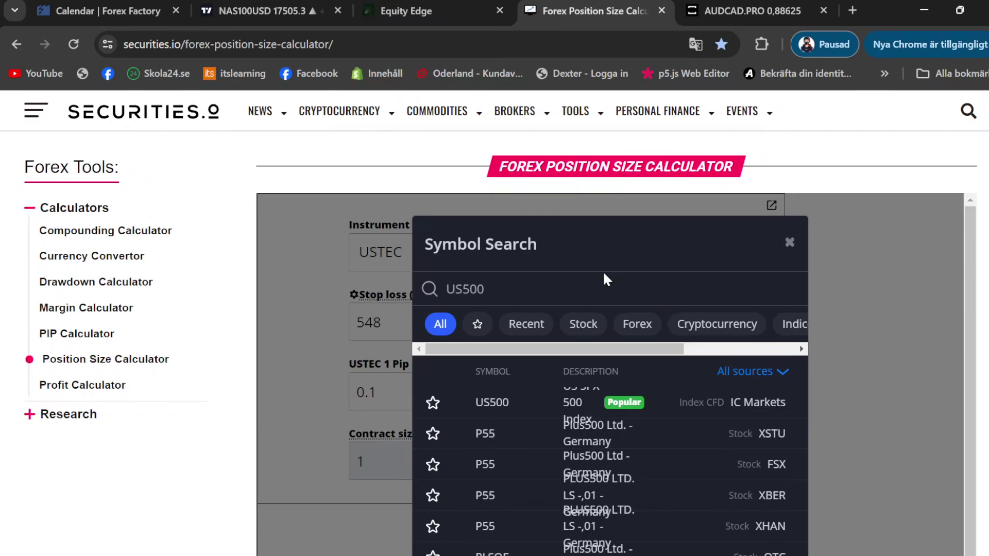
{"action": "left_click_drag", "start_coordinate": [486, 288], "coordinate": [447, 288]}
{"action": "key", "text": "BackSpace"}
{"action": "type", "text": "us"}
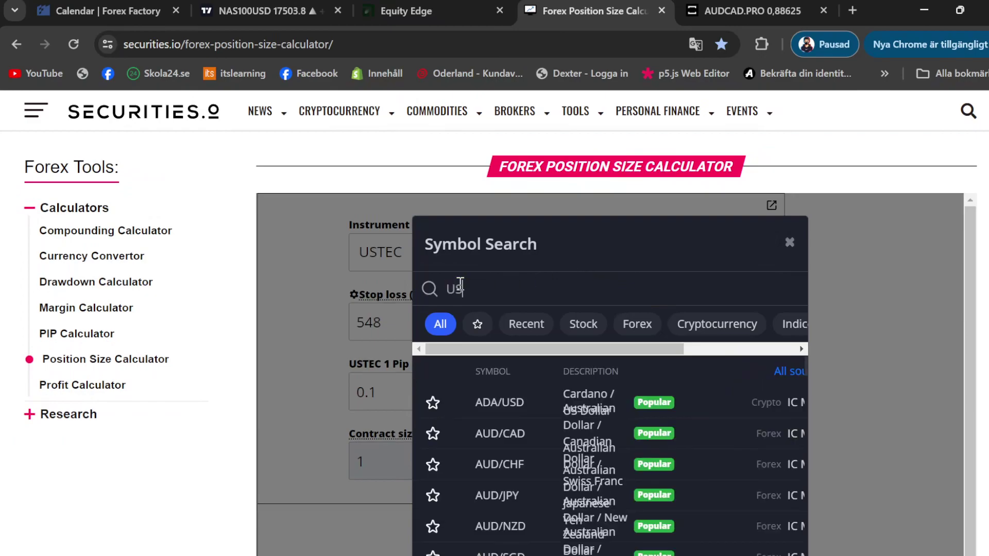
{"action": "type", "text": "tec"}
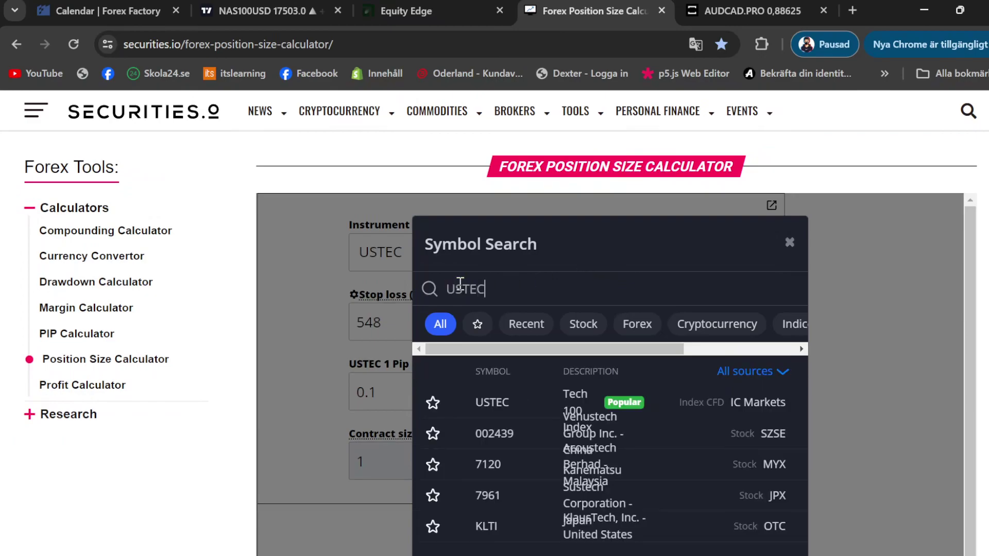
{"action": "left_click", "coordinate": [531, 402]}
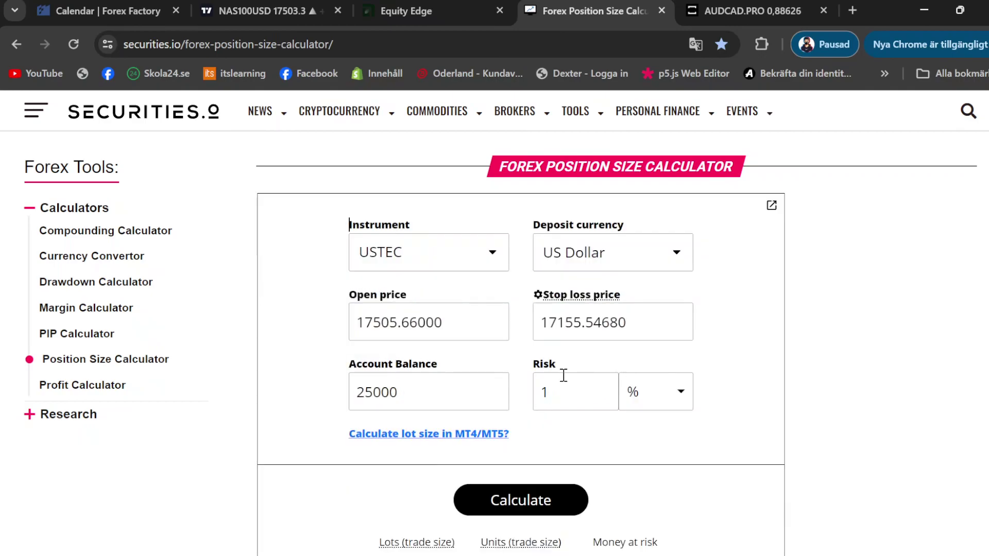
- Show the MT4/MT5 contract size field, switch stop loss to pips, and clear the old stop value
{"action": "left_click", "coordinate": [420, 435]}
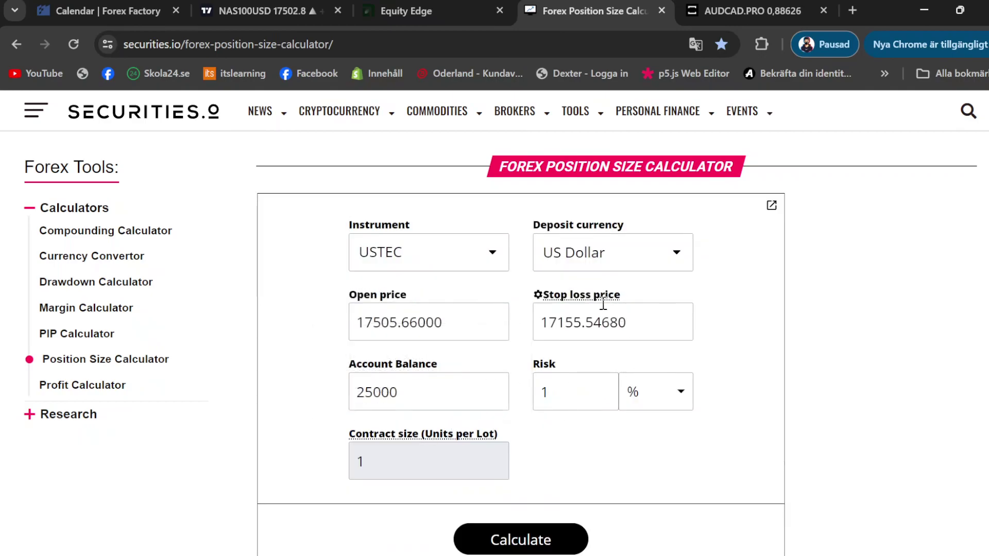
{"action": "left_click", "coordinate": [586, 273]}
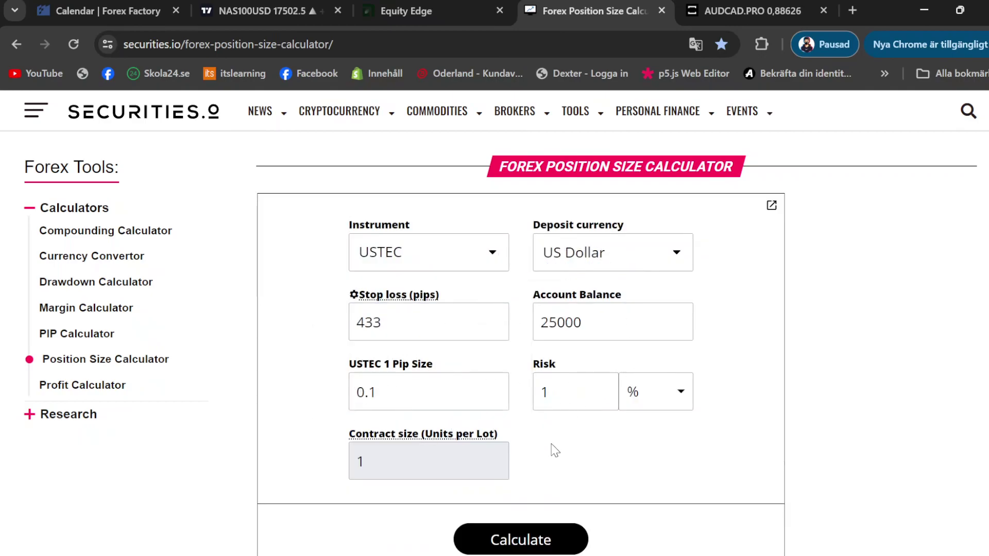
{"action": "left_click_drag", "start_coordinate": [409, 320], "coordinate": [254, 335]}
{"action": "key", "text": "BackSpace"}
- Search 'nas' in TradeLocker and switch the chart to NAS100
{"action": "left_click", "coordinate": [726, 3]}
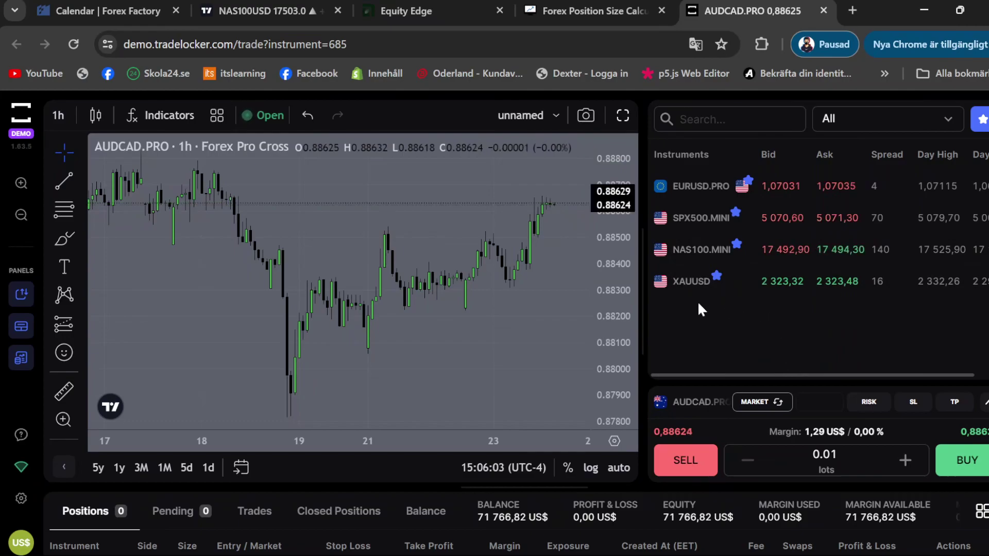
{"action": "left_click", "coordinate": [712, 121]}
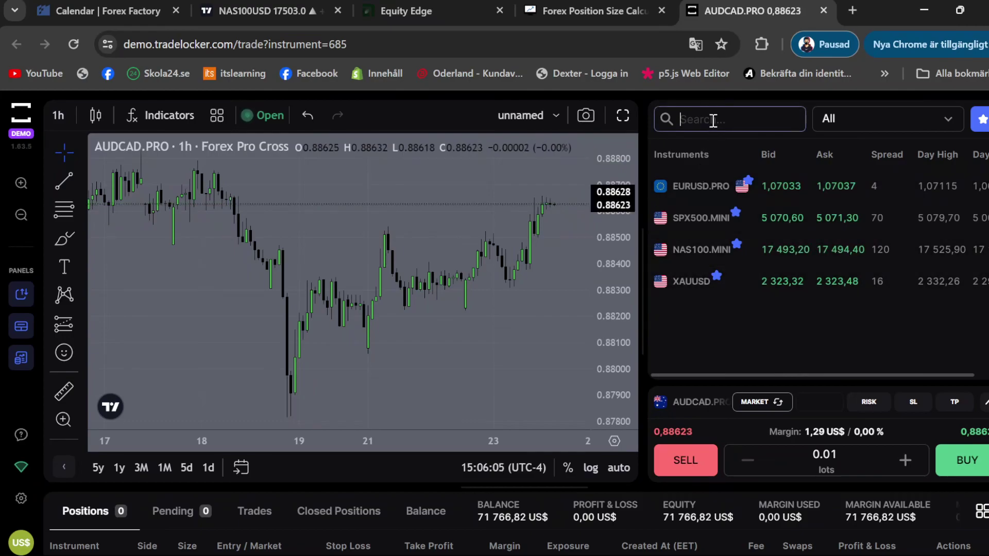
{"action": "type", "text": "nas"}
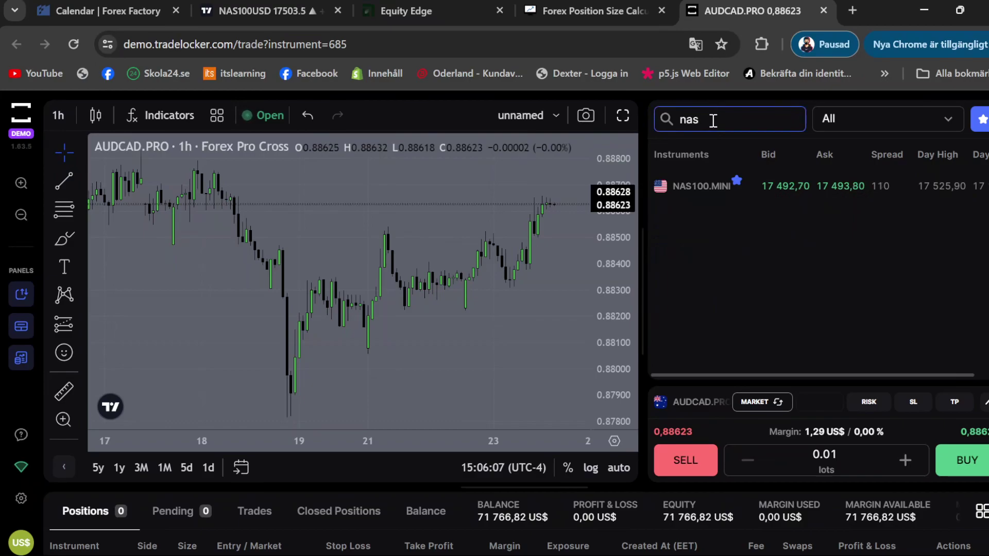
{"action": "left_click", "coordinate": [982, 119]}
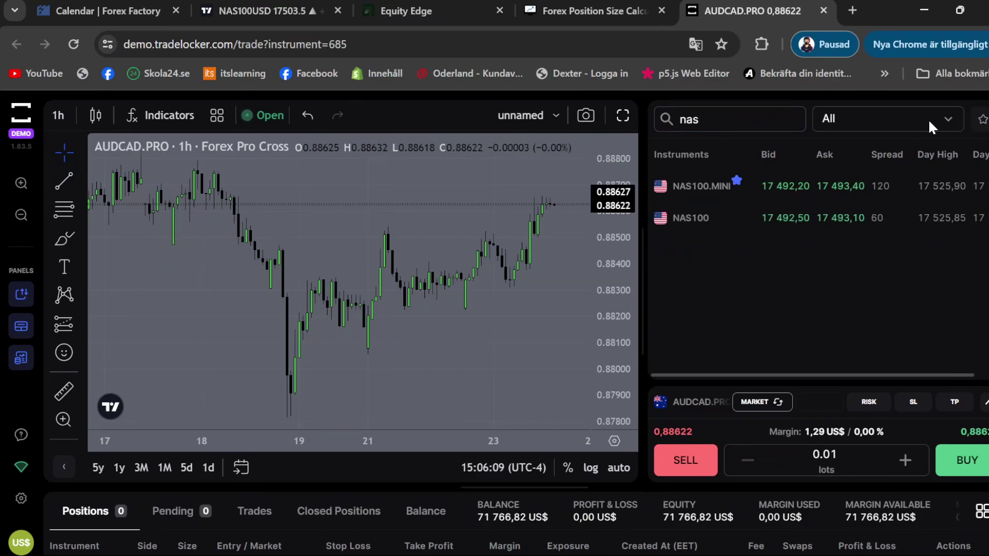
{"action": "left_click", "coordinate": [726, 126]}
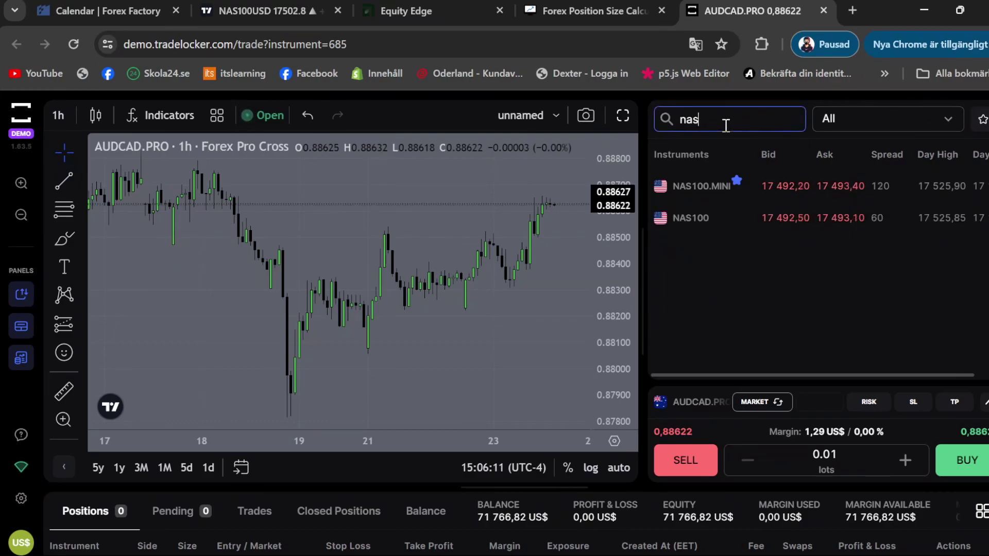
{"action": "left_click", "coordinate": [720, 230]}
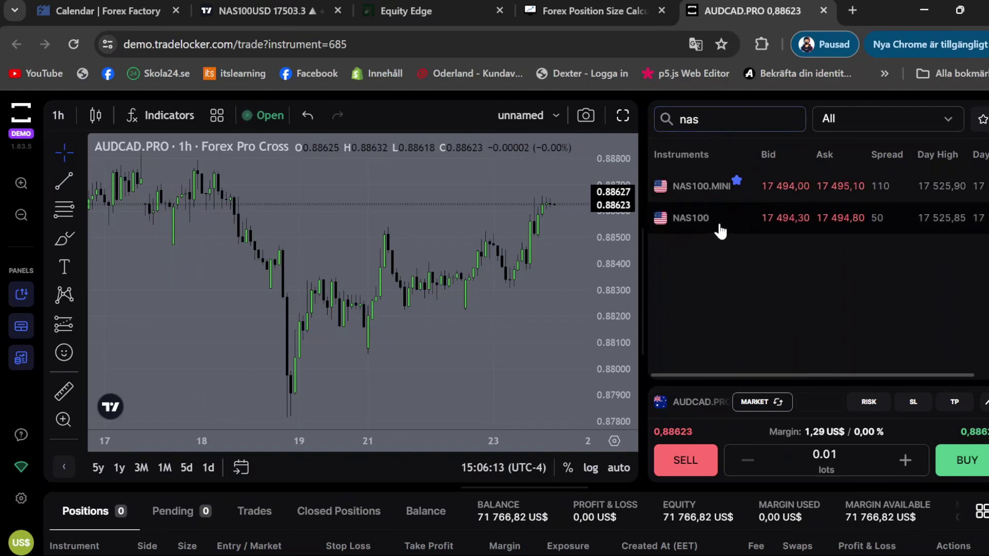
- Open the NAS100 instrument details and find its lot size of 100
{"action": "right_click", "coordinate": [719, 227]}
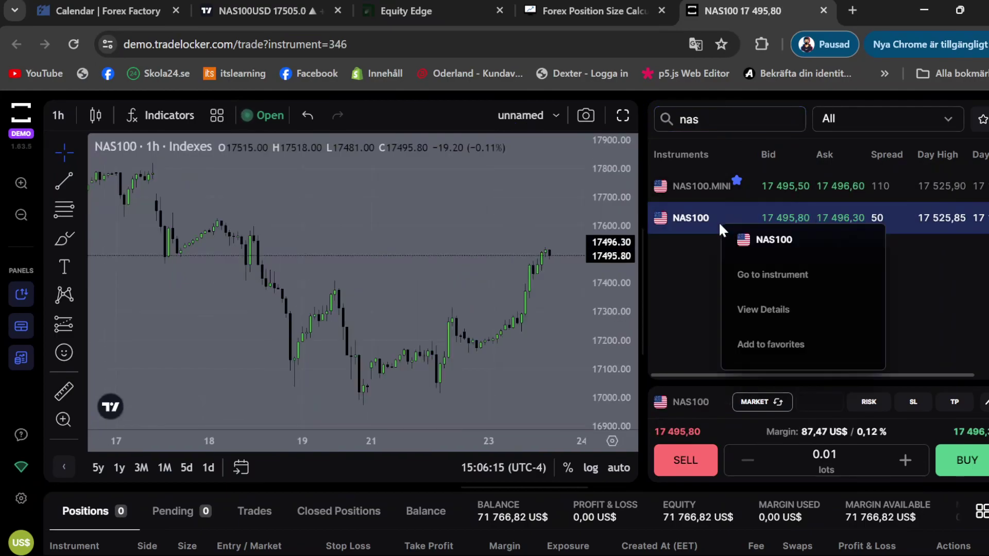
{"action": "left_click", "coordinate": [761, 311]}
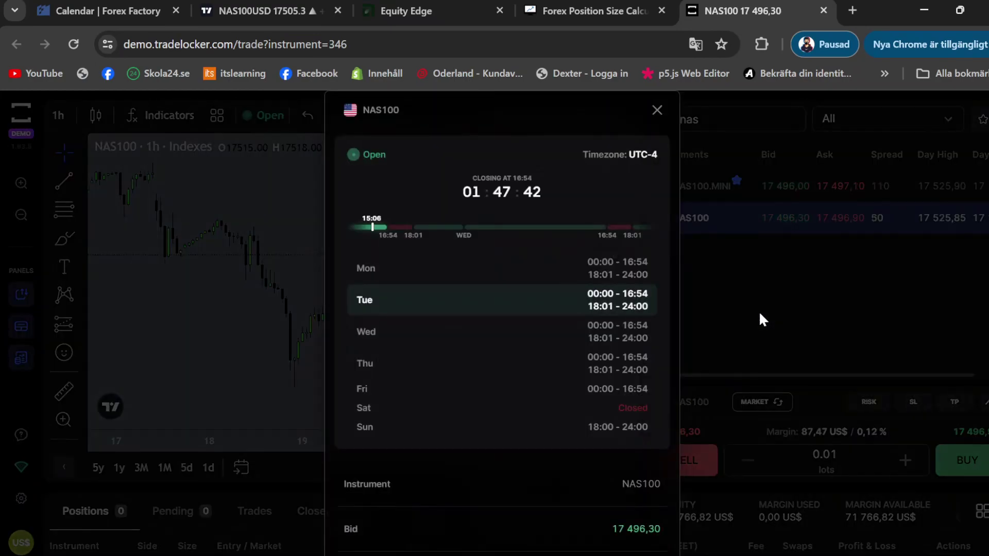
{"action": "scroll", "coordinate": [514, 318], "scroll_direction": "down", "scroll_amount": 4}
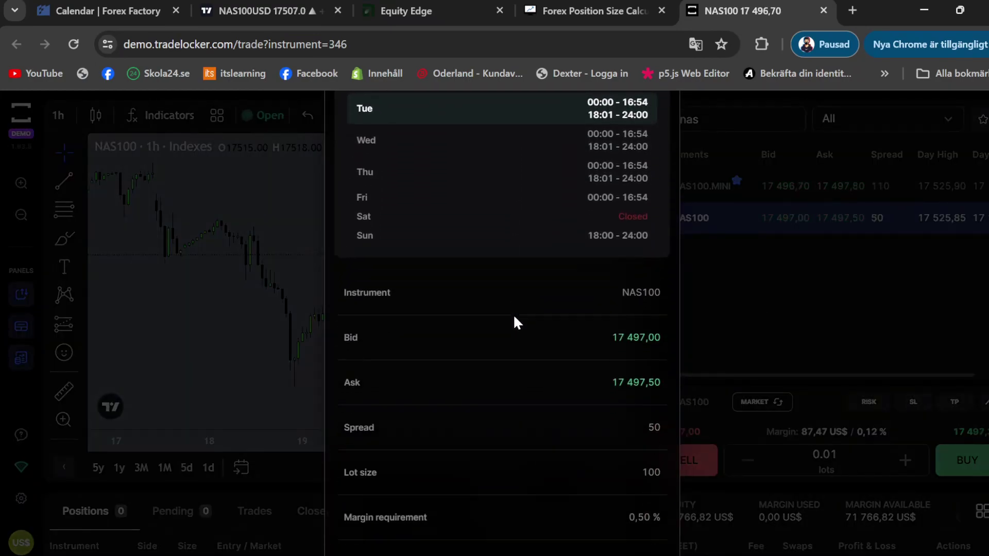
{"action": "scroll", "coordinate": [516, 322], "scroll_direction": "down", "scroll_amount": 3}
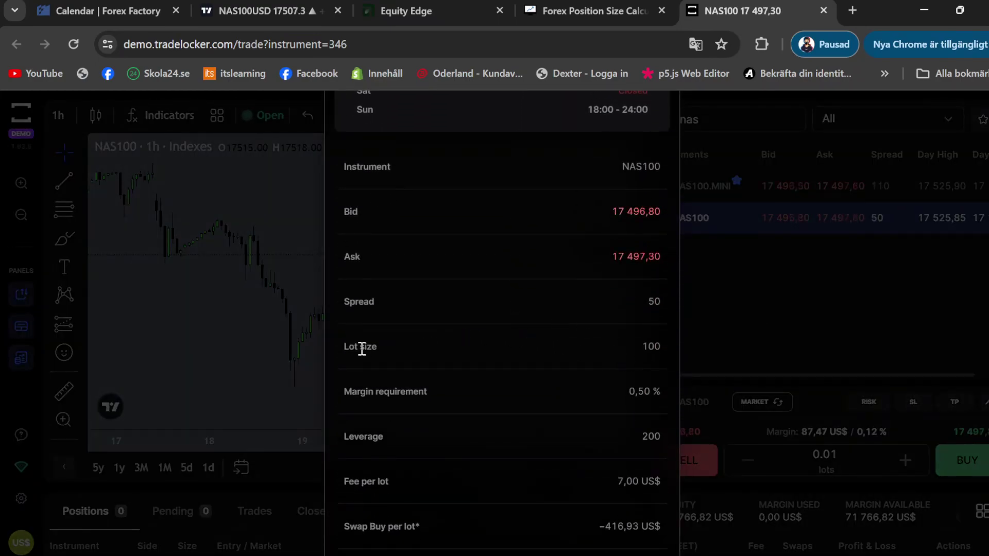
{"action": "left_click_drag", "start_coordinate": [362, 349], "coordinate": [655, 344]}
{"action": "left_click", "coordinate": [580, 330]}
- Enter contract size 100 and calculate: 0.0456 lots, 4.562 units, US$250.00 at risk
{"action": "left_click", "coordinate": [642, 4]}
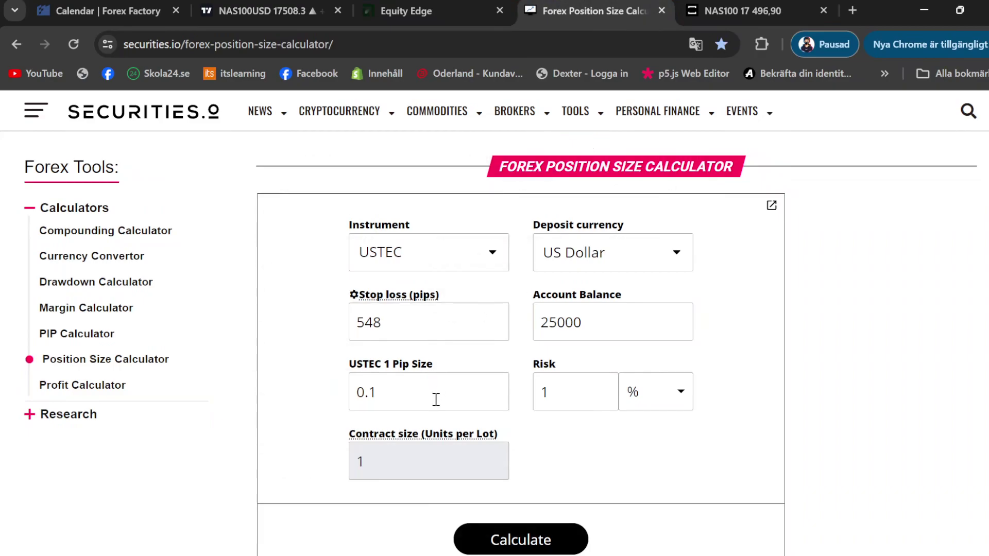
{"action": "left_click", "coordinate": [372, 458]}
{"action": "scroll", "coordinate": [520, 428], "scroll_direction": "down", "scroll_amount": 2}
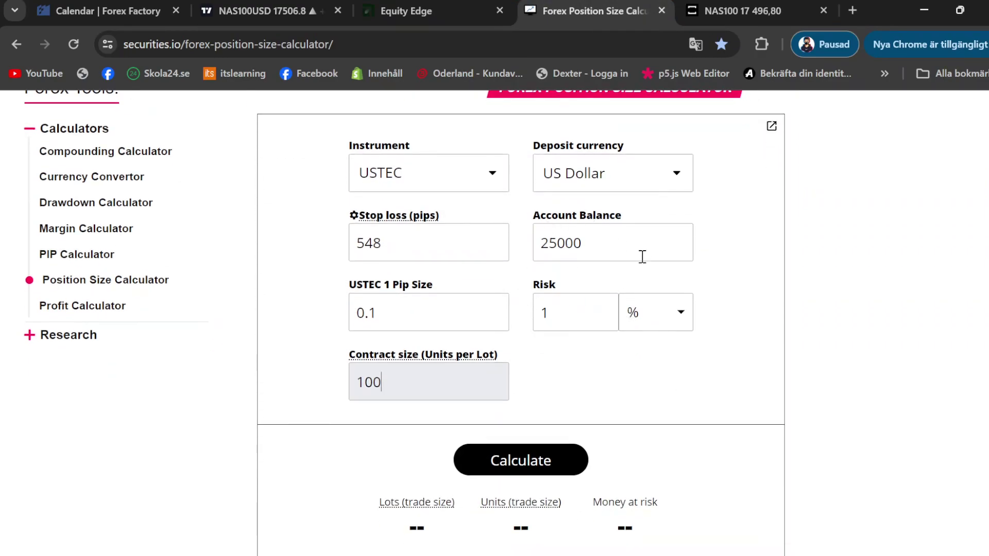
{"action": "scroll", "coordinate": [640, 255], "scroll_direction": "down", "scroll_amount": 2}
{"action": "left_click", "coordinate": [550, 390]}
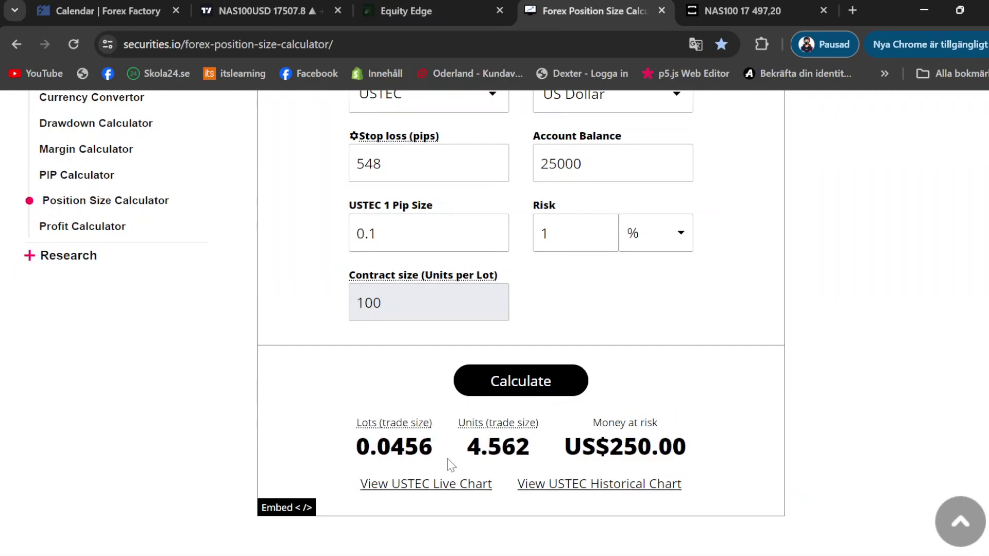
{"action": "left_click_drag", "start_coordinate": [376, 446], "coordinate": [473, 450]}
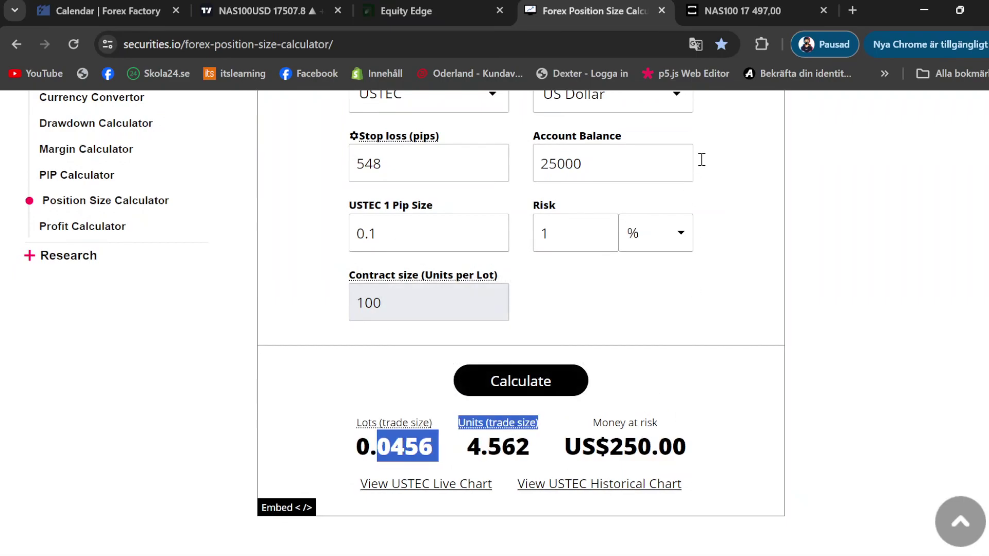
{"action": "left_click", "coordinate": [585, 384]}
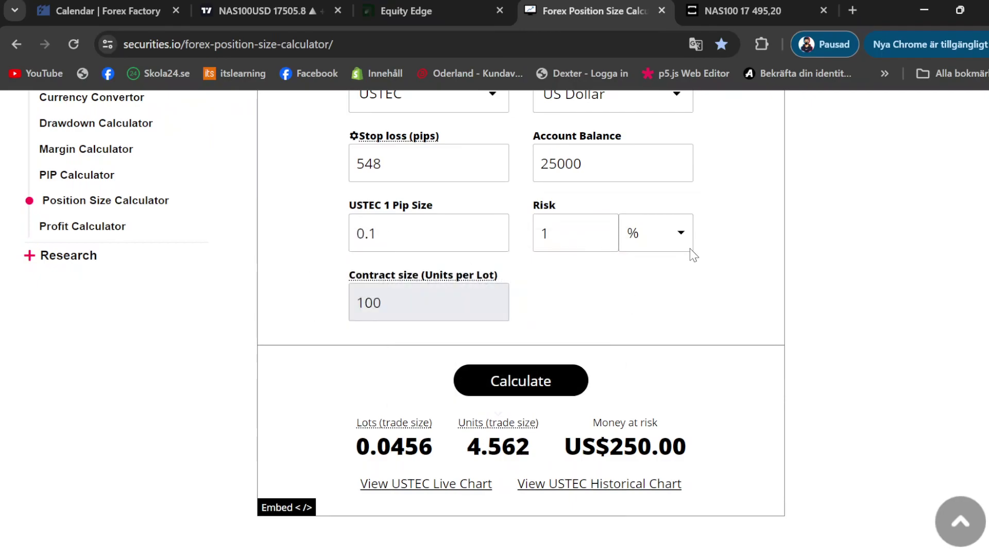
- Close the NAS100 details, search 'sp' and switch the chart to SPX500
{"action": "left_click", "coordinate": [752, 4]}
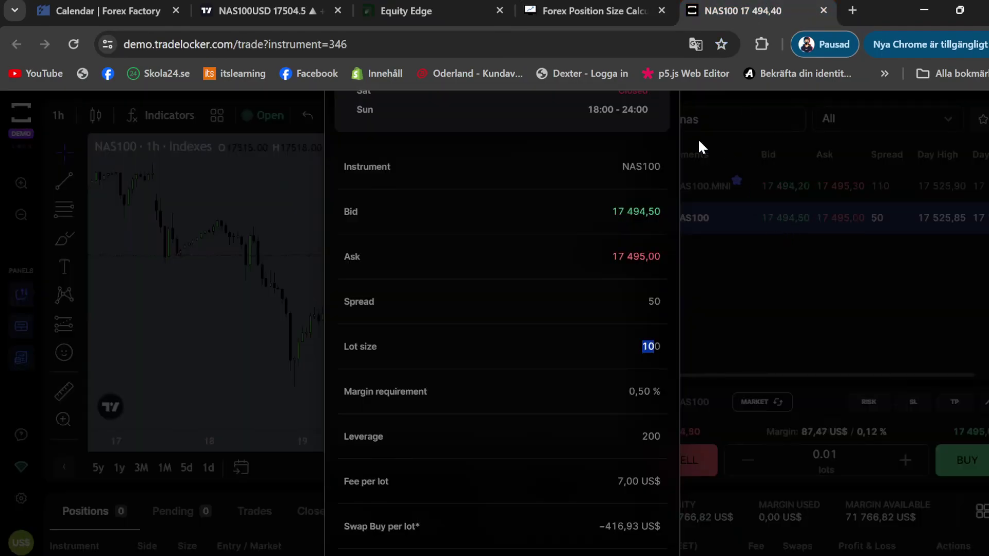
{"action": "scroll", "coordinate": [660, 206], "scroll_direction": "up", "scroll_amount": 6}
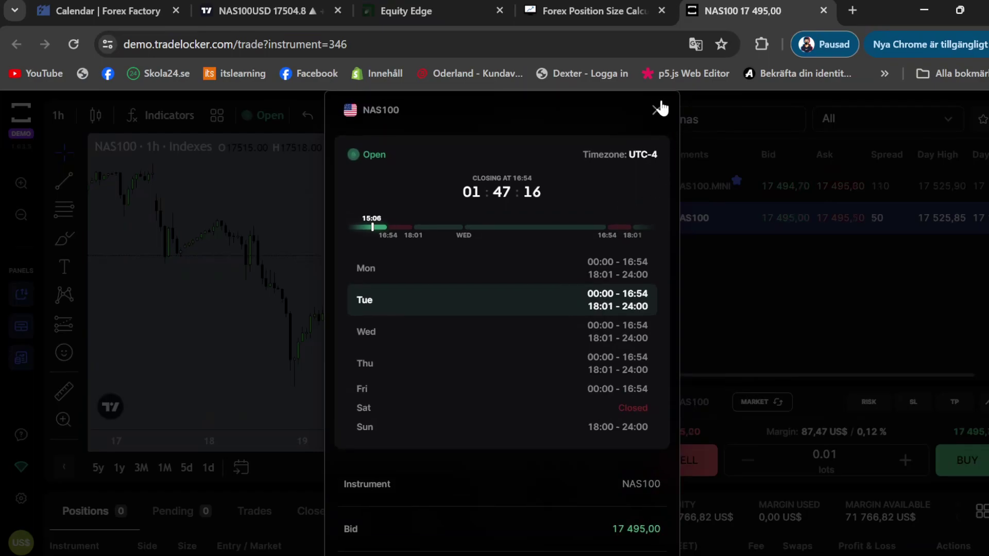
{"action": "left_click", "coordinate": [659, 109]}
{"action": "left_click", "coordinate": [731, 126]}
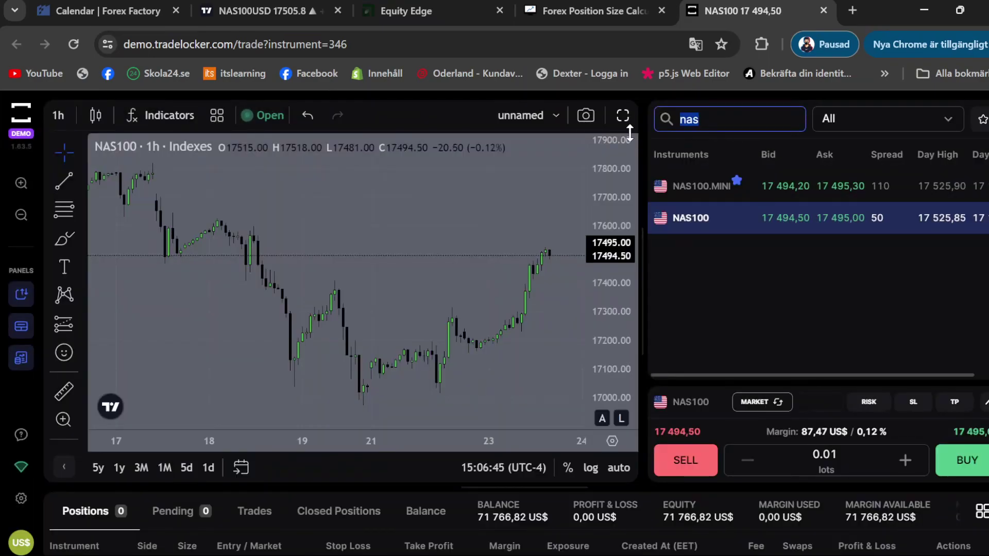
{"action": "key", "text": "BackSpace"}
{"action": "type", "text": "sp"}
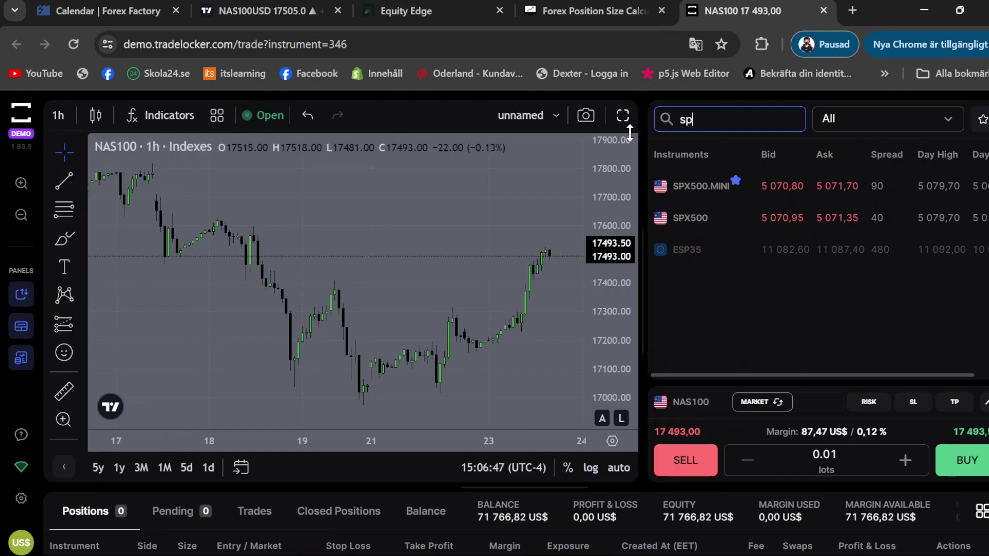
{"action": "left_click", "coordinate": [696, 219]}
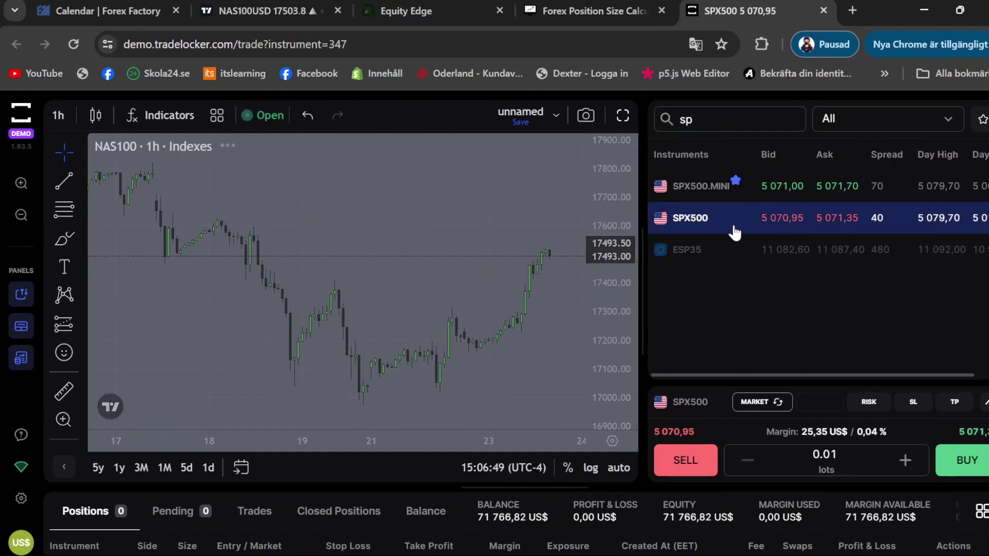
- Review the SPX500 instrument details, showing a lot size of 100
{"action": "right_click", "coordinate": [717, 230]}
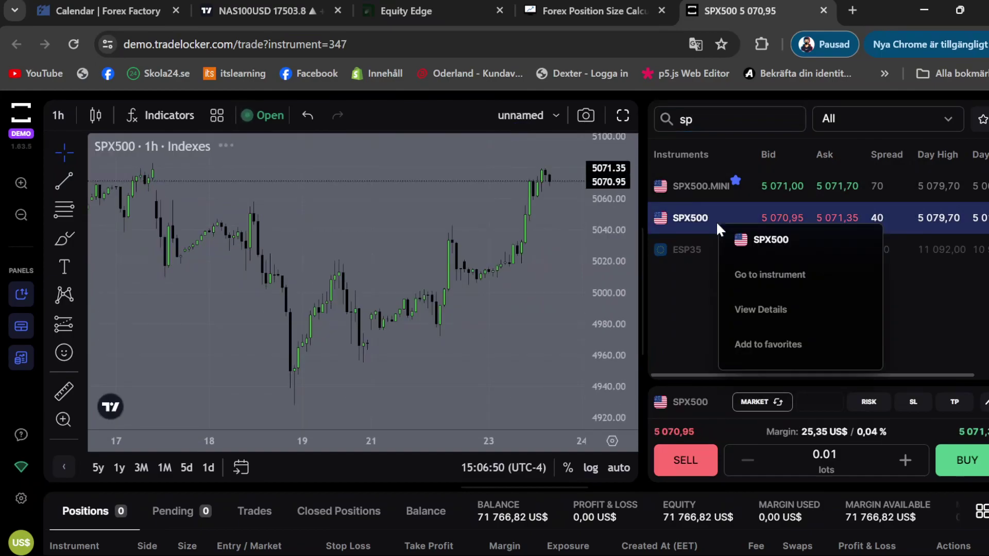
{"action": "left_click", "coordinate": [758, 323]}
{"action": "scroll", "coordinate": [515, 345], "scroll_direction": "down", "scroll_amount": 5}
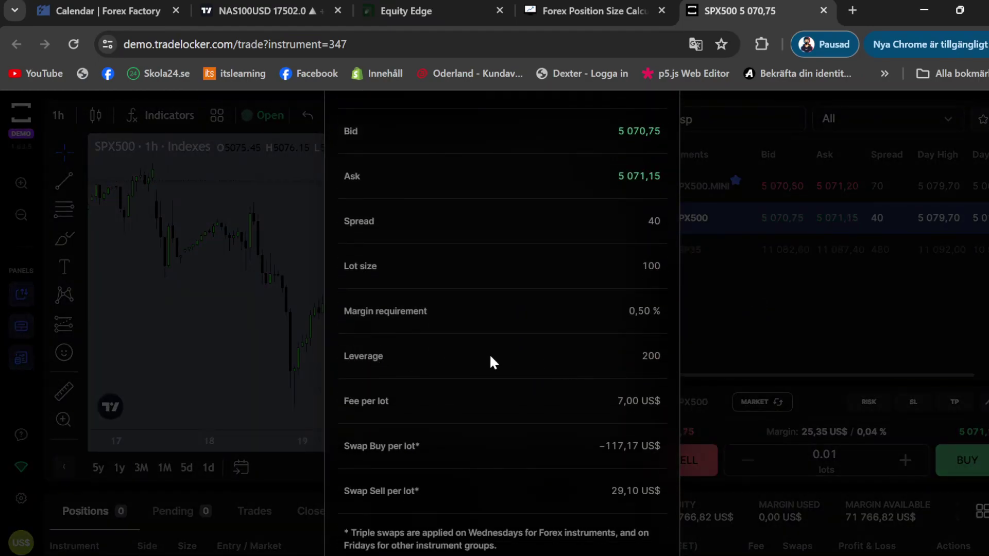
{"action": "scroll", "coordinate": [492, 357], "scroll_direction": "up", "scroll_amount": 2}
{"action": "left_click_drag", "start_coordinate": [555, 358], "coordinate": [668, 346]}
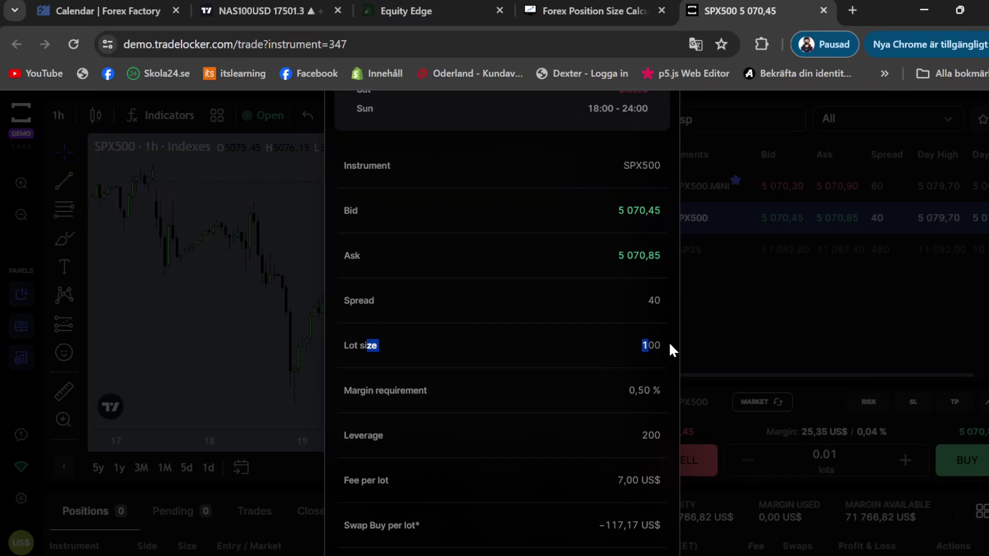
{"action": "scroll", "coordinate": [675, 347], "scroll_direction": "up", "scroll_amount": 7}
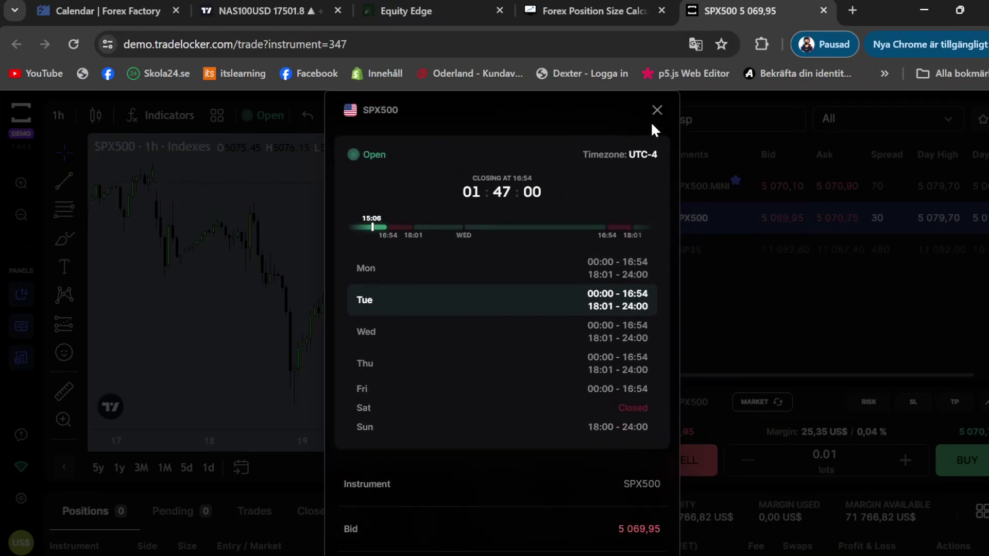
{"action": "left_click", "coordinate": [655, 108]}
- Search 'spx' and review the SPX500.MINI details, showing a lot size of 1
{"action": "double_click", "coordinate": [677, 120]}
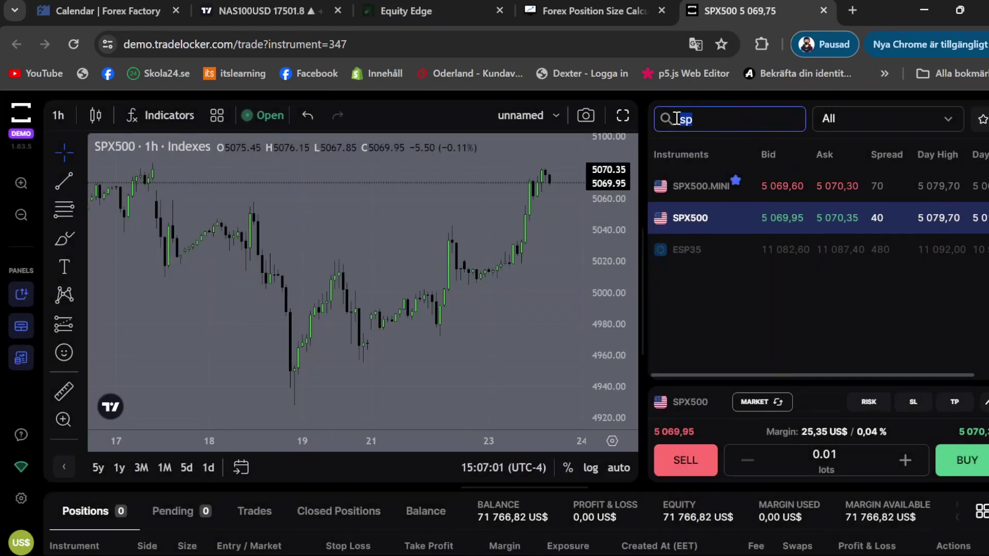
{"action": "key", "text": "BackSpace"}
{"action": "type", "text": "spx"}
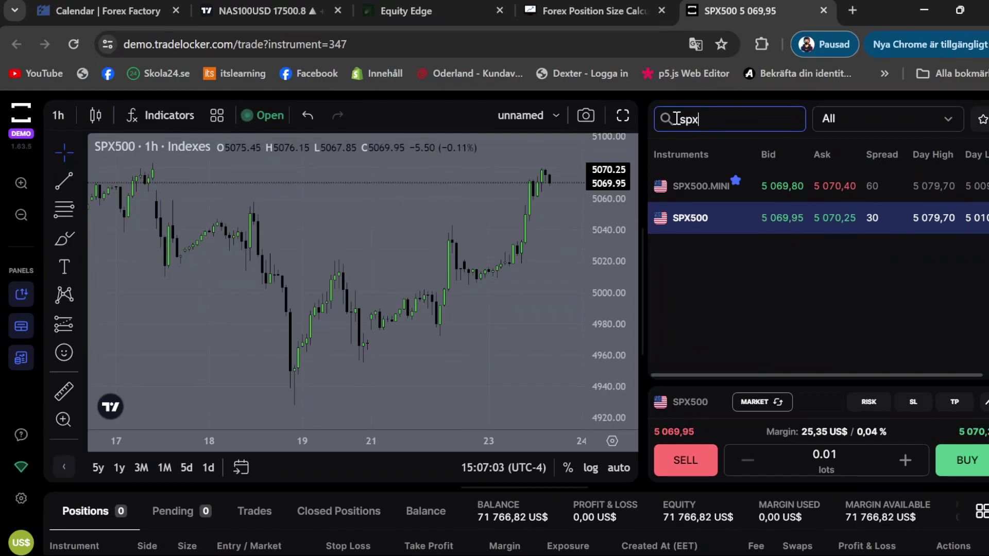
{"action": "right_click", "coordinate": [693, 178]}
{"action": "left_click", "coordinate": [724, 268]}
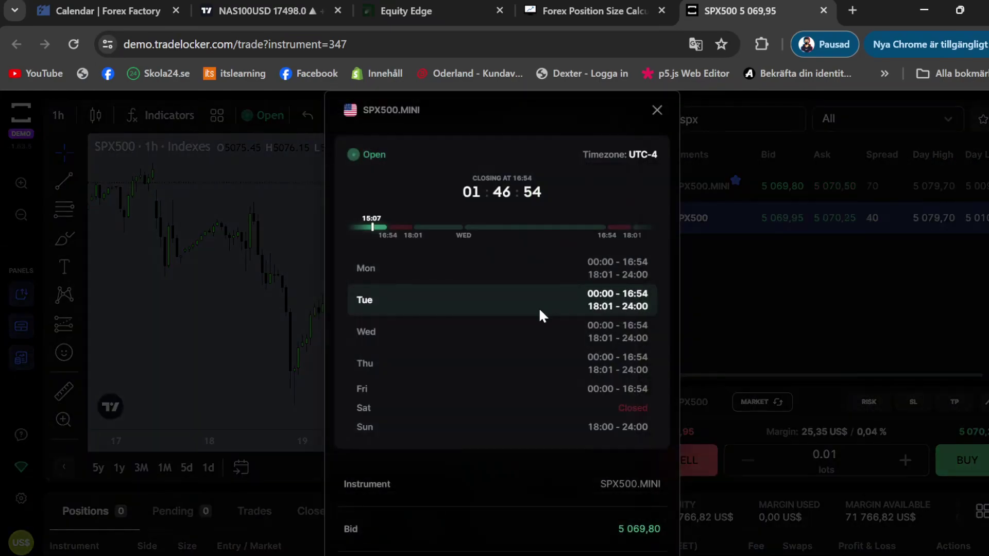
{"action": "scroll", "coordinate": [538, 315], "scroll_direction": "down", "scroll_amount": 10}
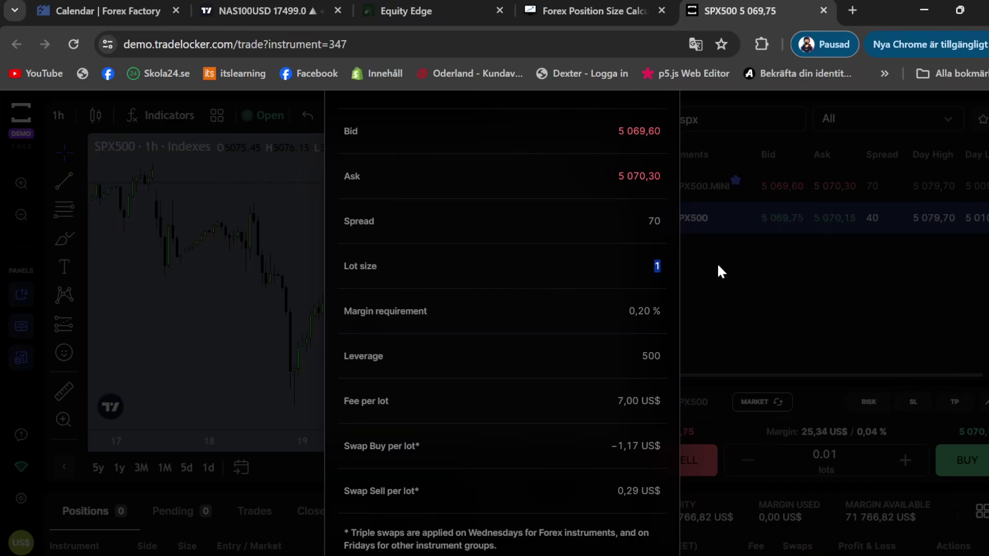
{"action": "left_click", "coordinate": [783, 326]}
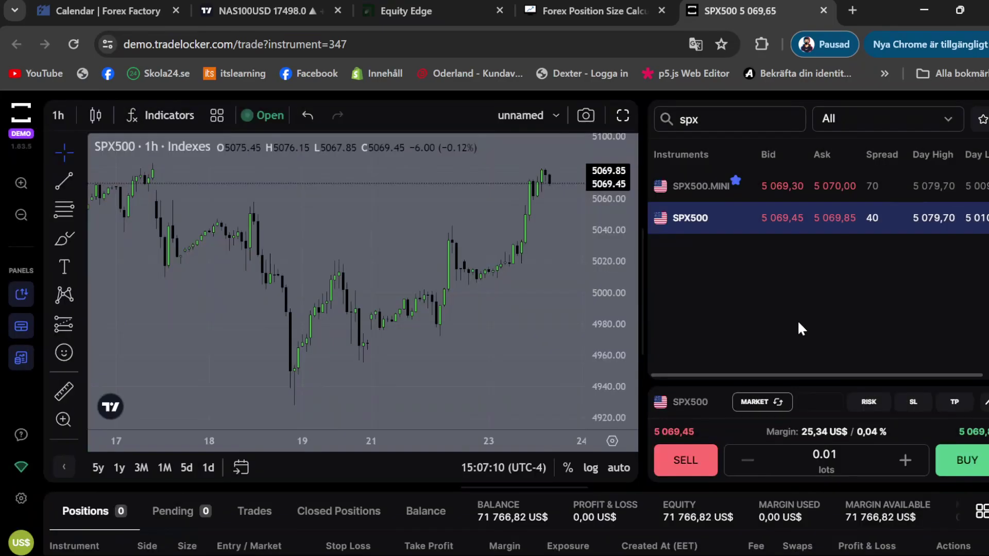
- Search 'eurusd' and open the EURUSD.PRO details, selecting its 100 000 lot size
{"action": "left_click", "coordinate": [751, 122]}
{"action": "key", "text": "BackSpace"}
{"action": "key", "text": "BackSpace"}
{"action": "key", "text": "BackSpace"}
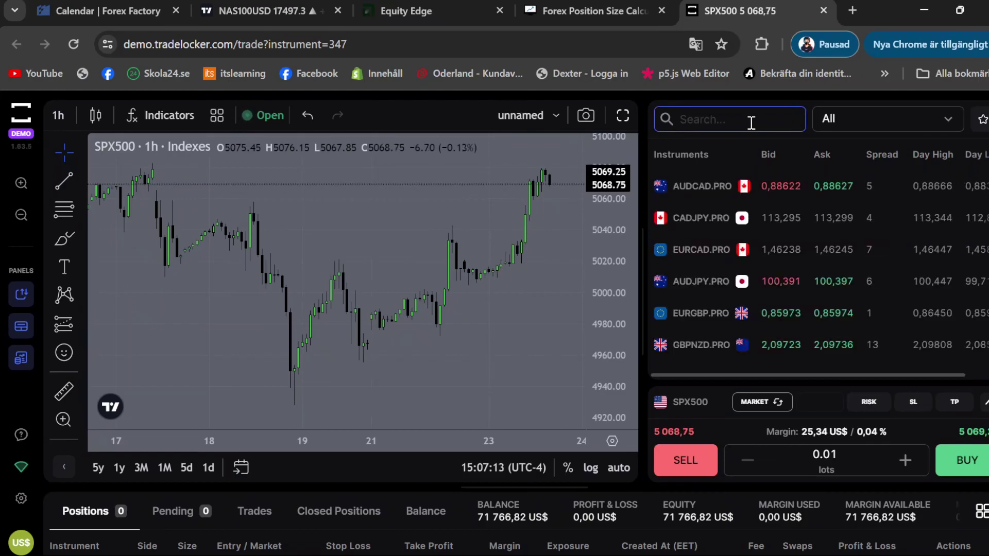
{"action": "type", "text": "e"}
{"action": "key", "text": "BackSpace"}
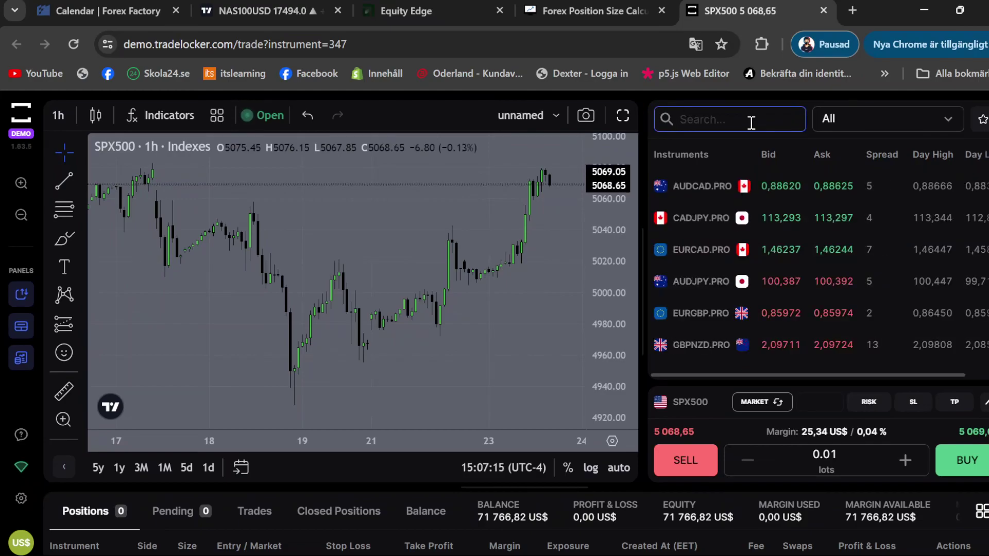
{"action": "type", "text": "euru"}
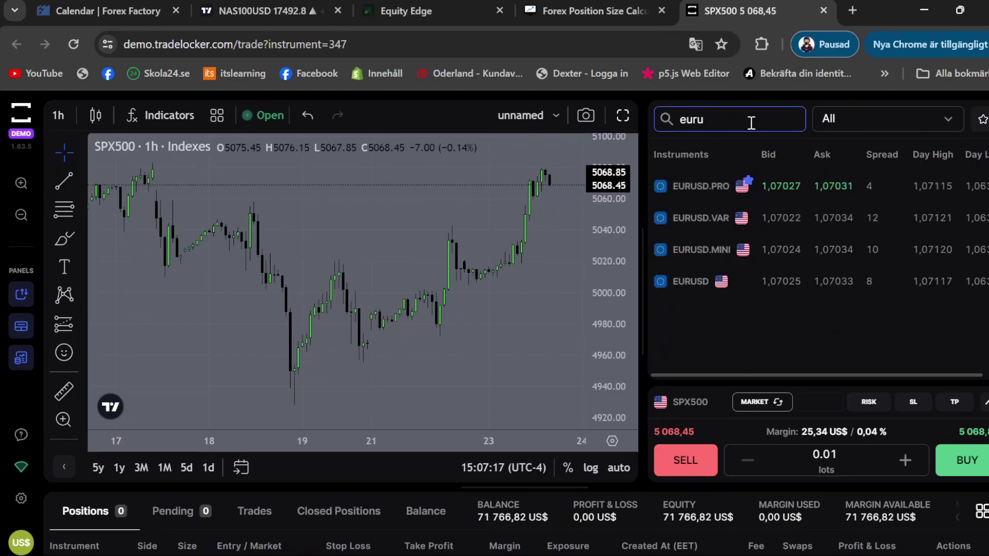
{"action": "type", "text": "sd"}
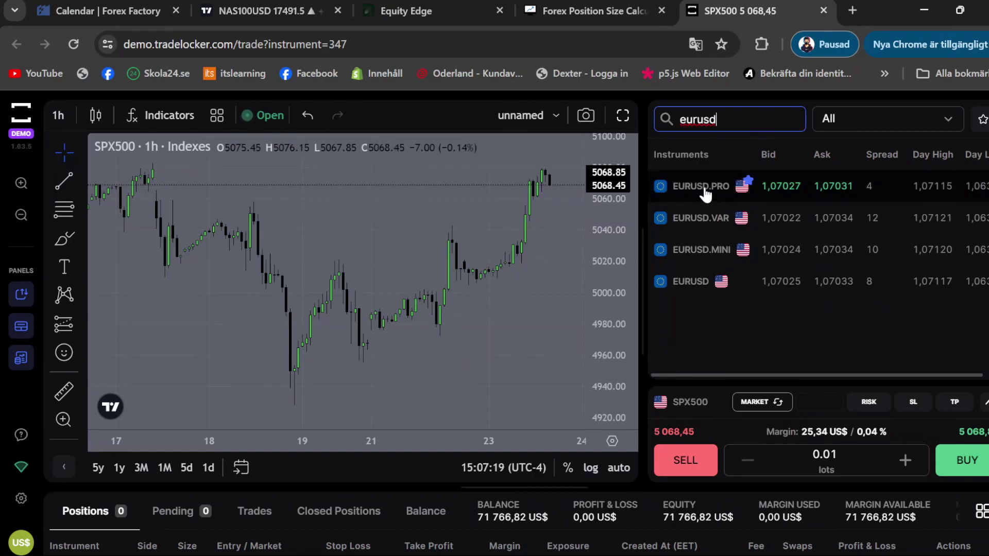
{"action": "right_click", "coordinate": [705, 191]}
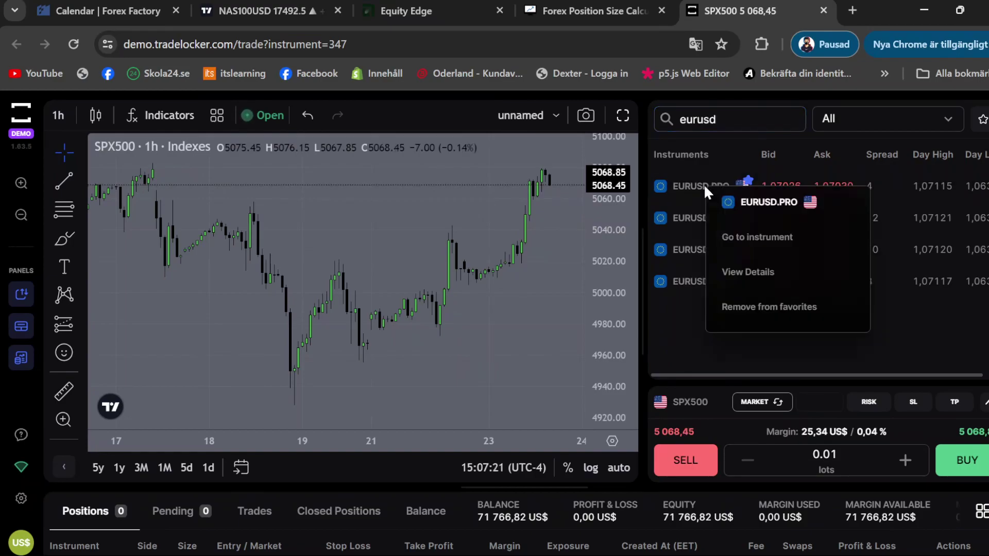
{"action": "left_click", "coordinate": [742, 273]}
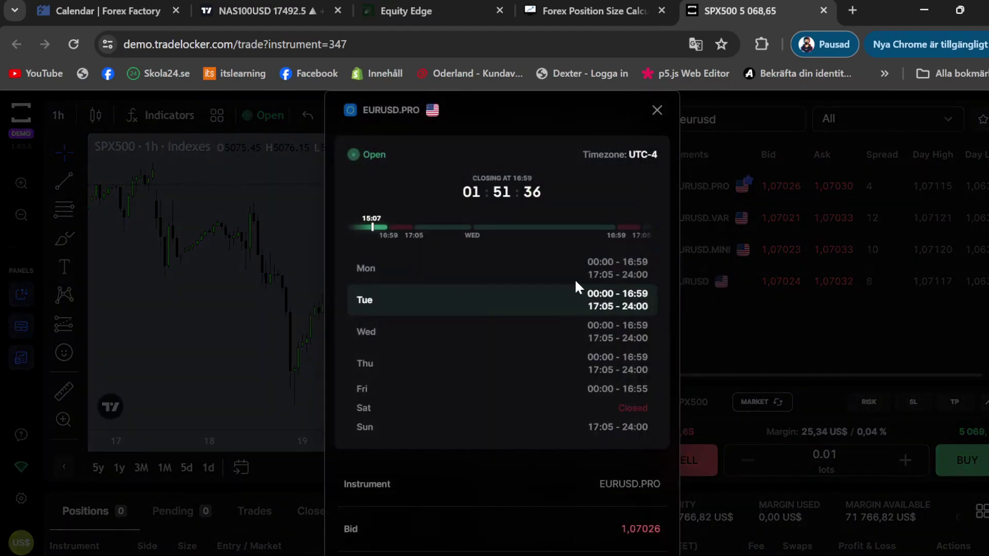
{"action": "scroll", "coordinate": [557, 327], "scroll_direction": "down", "scroll_amount": 6}
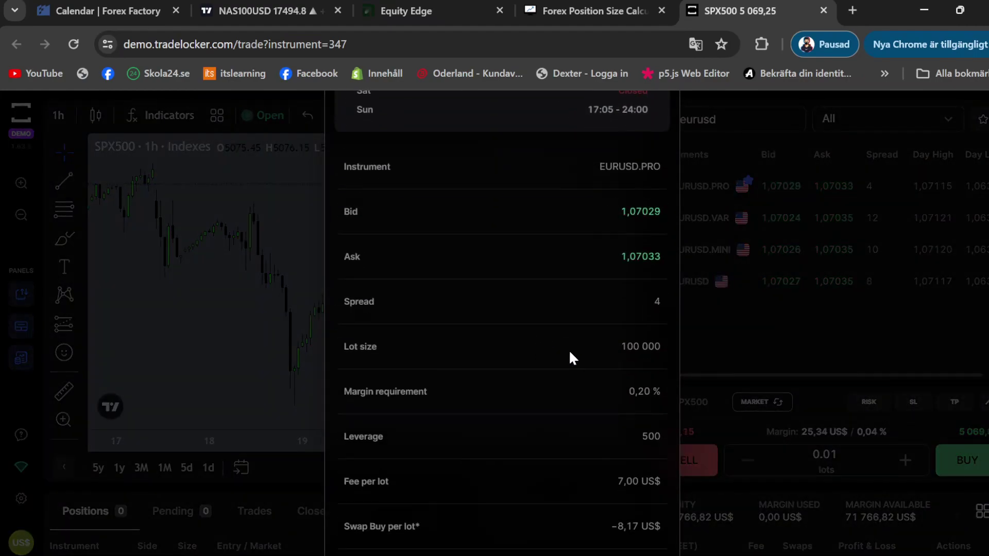
{"action": "left_click_drag", "start_coordinate": [620, 347], "coordinate": [636, 350]}
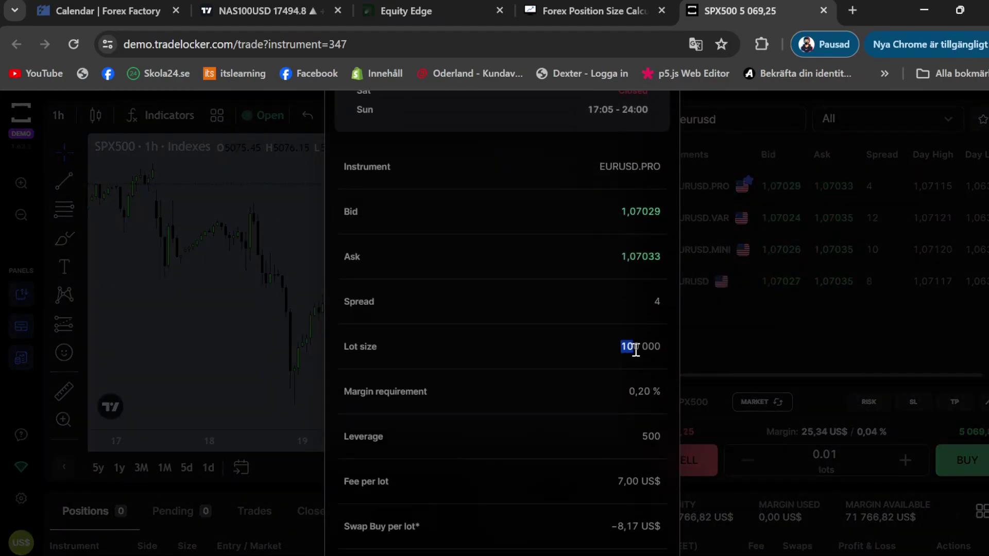
- Change the calculator's contract size from 100 to 100000
{"action": "left_click", "coordinate": [598, 11]}
{"action": "mouse_move", "coordinate": [423, 275]}
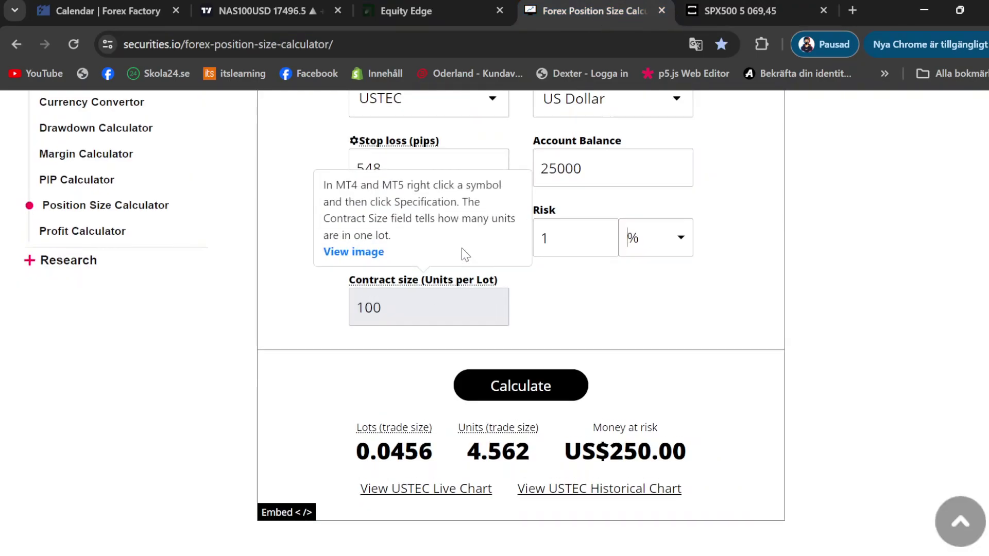
{"action": "scroll", "coordinate": [415, 371], "scroll_direction": "up", "scroll_amount": 2}
{"action": "left_click", "coordinate": [414, 384]}
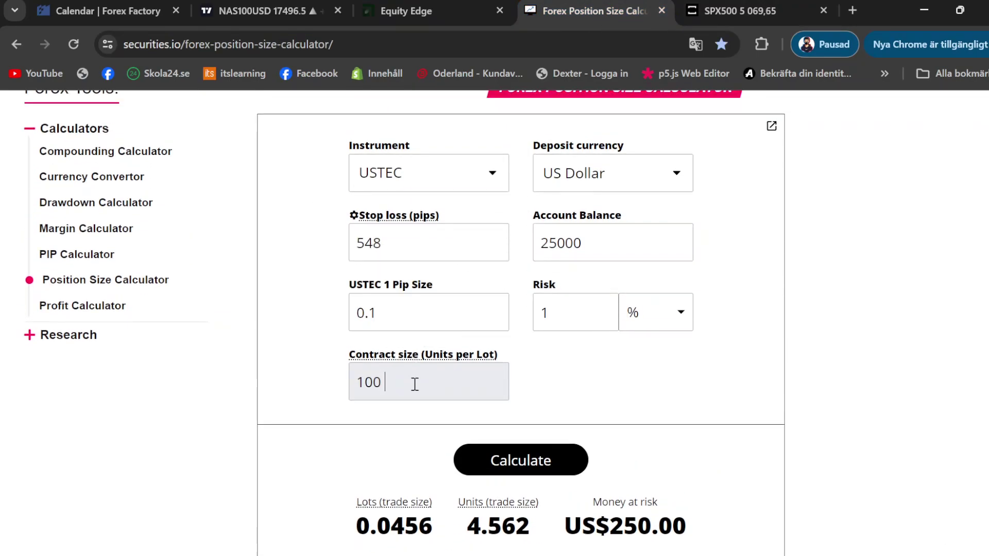
{"action": "type", "text": "000"}
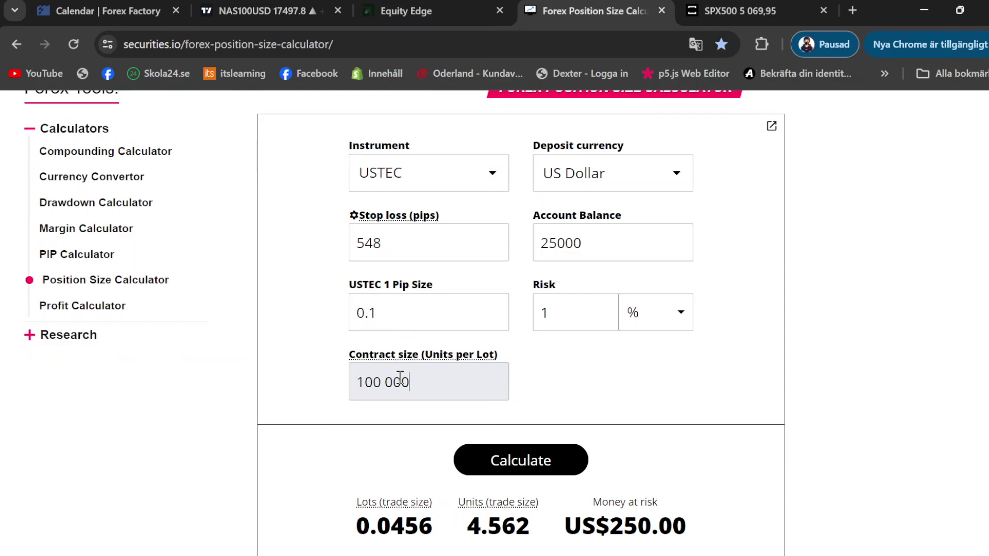
{"action": "left_click", "coordinate": [385, 379]}
{"action": "scroll", "coordinate": [582, 372], "scroll_direction": "up", "scroll_amount": 2}
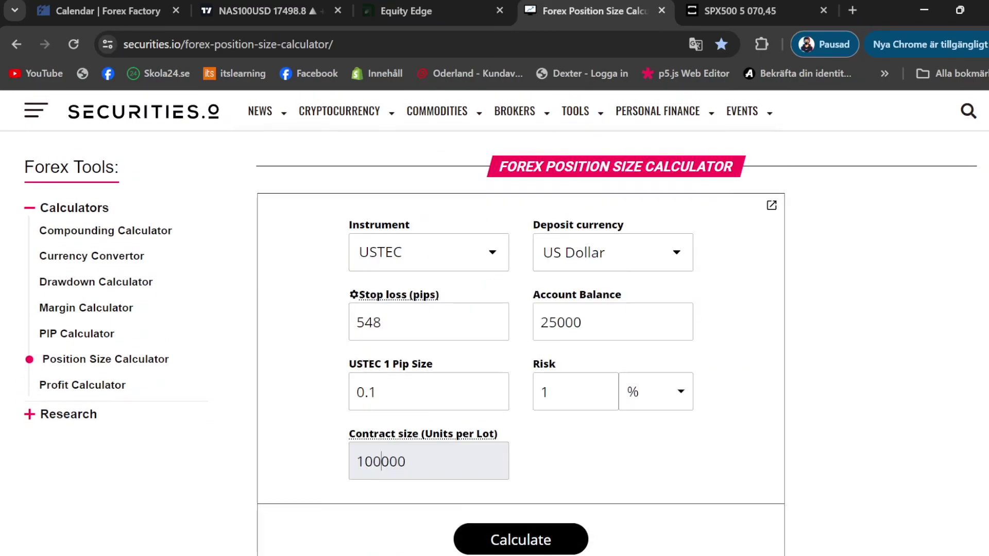
- Choose EUR/USD as the instrument and calculate: 0.0456 lots, US$250.00 at risk
{"action": "left_click", "coordinate": [457, 248]}
{"action": "type", "text": "EURUSD"}
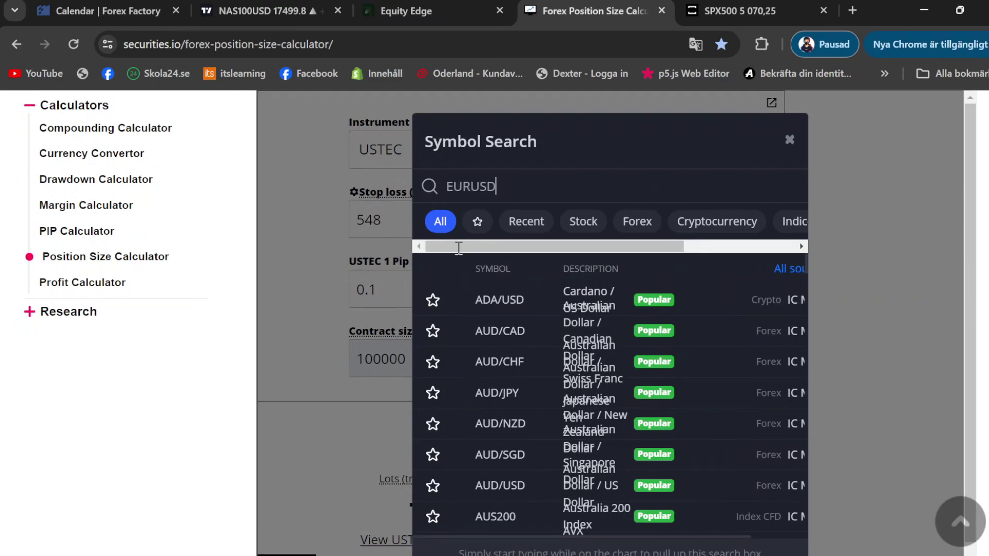
{"action": "left_click", "coordinate": [542, 300]}
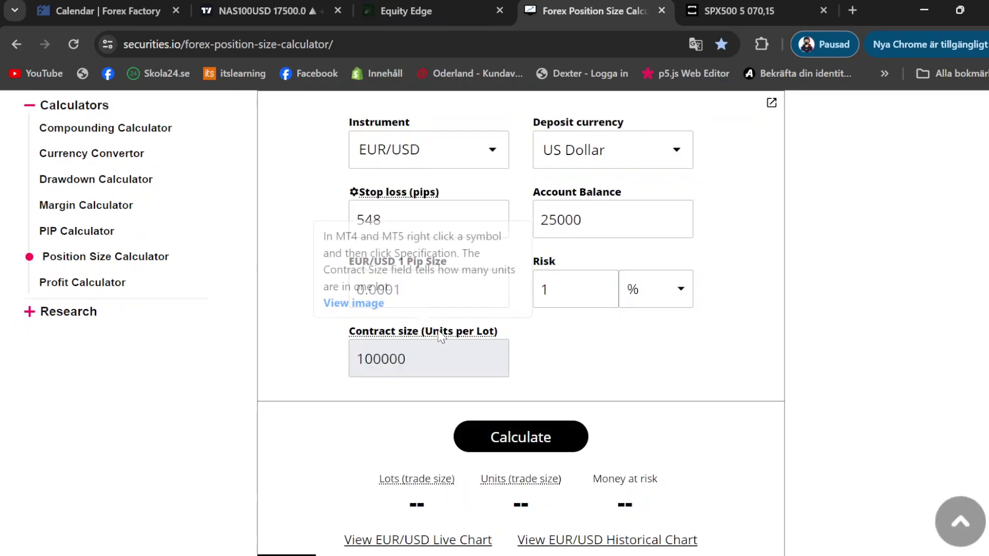
{"action": "left_click", "coordinate": [561, 440]}
{"action": "scroll", "coordinate": [418, 363], "scroll_direction": "down", "scroll_amount": 3}
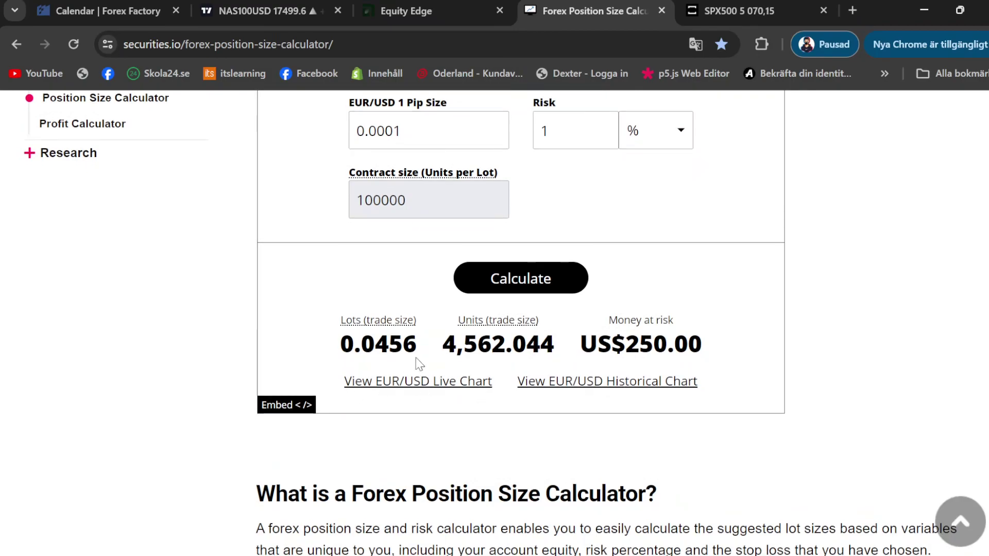
{"action": "scroll", "coordinate": [418, 363], "scroll_direction": "up", "scroll_amount": 2}
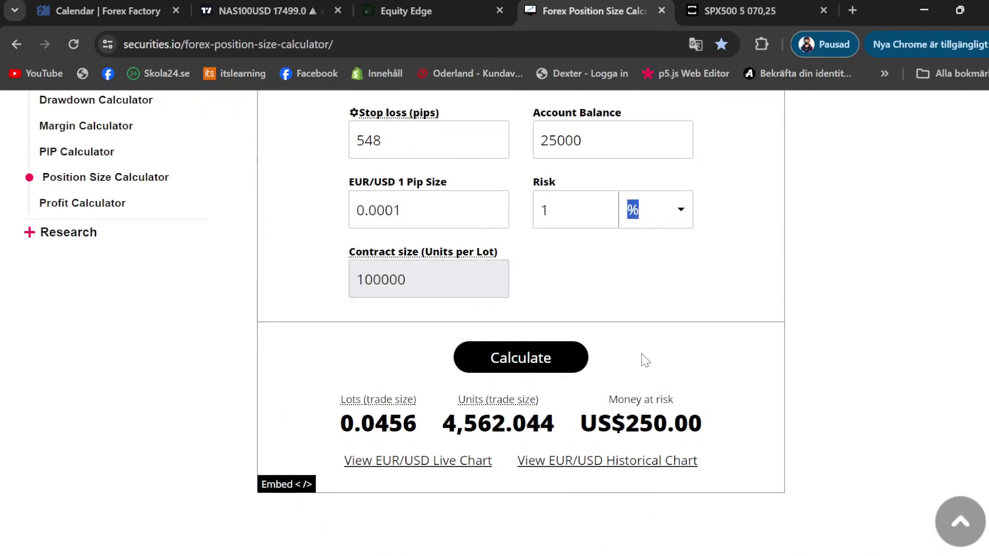
- Set risk to 2% and recalculate: 0.0912 lots, 9,124.088 units, US$500.00 at risk
{"action": "left_click", "coordinate": [564, 213]}
{"action": "type", "text": "3"}
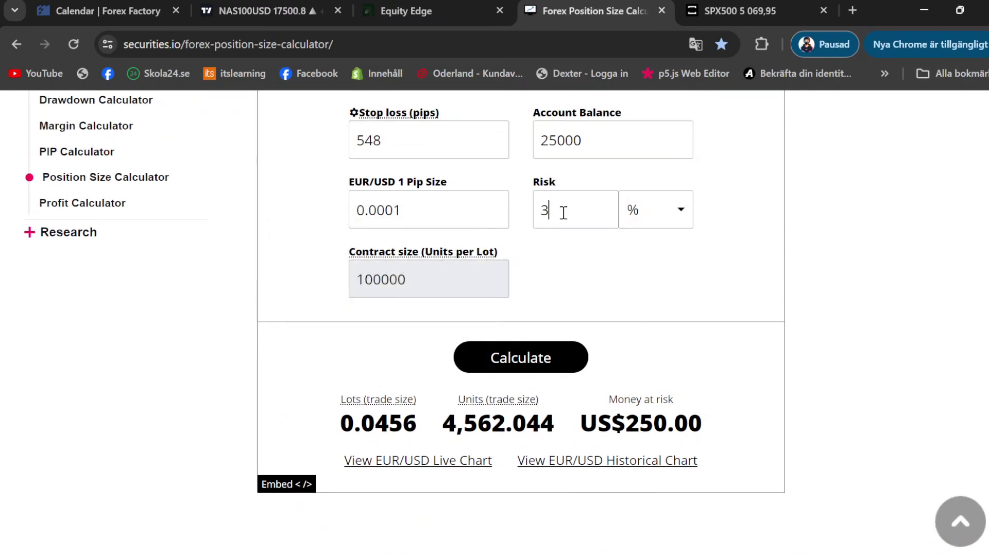
{"action": "key", "text": "BackSpace"}
{"action": "type", "text": "2"}
{"action": "left_click", "coordinate": [520, 364]}
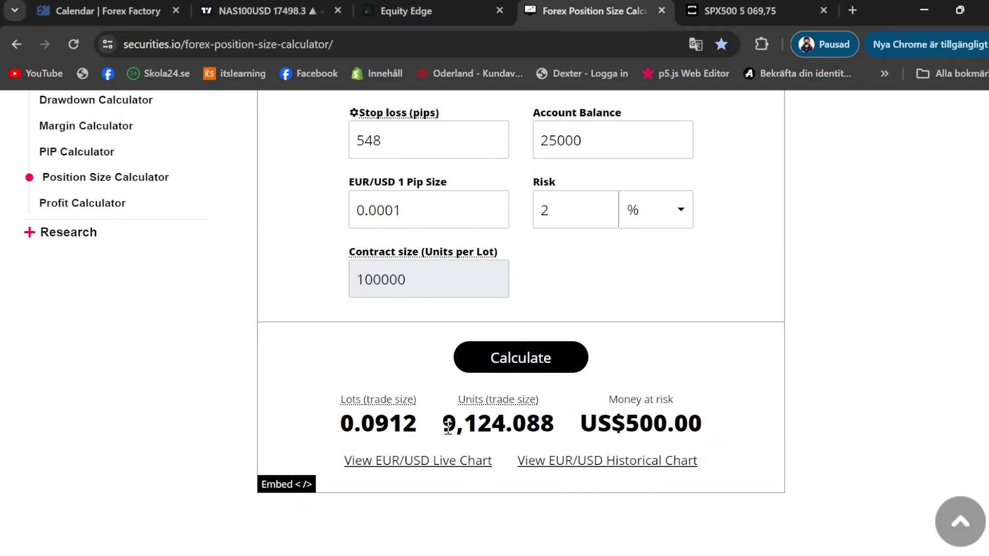
{"action": "left_click_drag", "start_coordinate": [575, 428], "coordinate": [766, 431]}
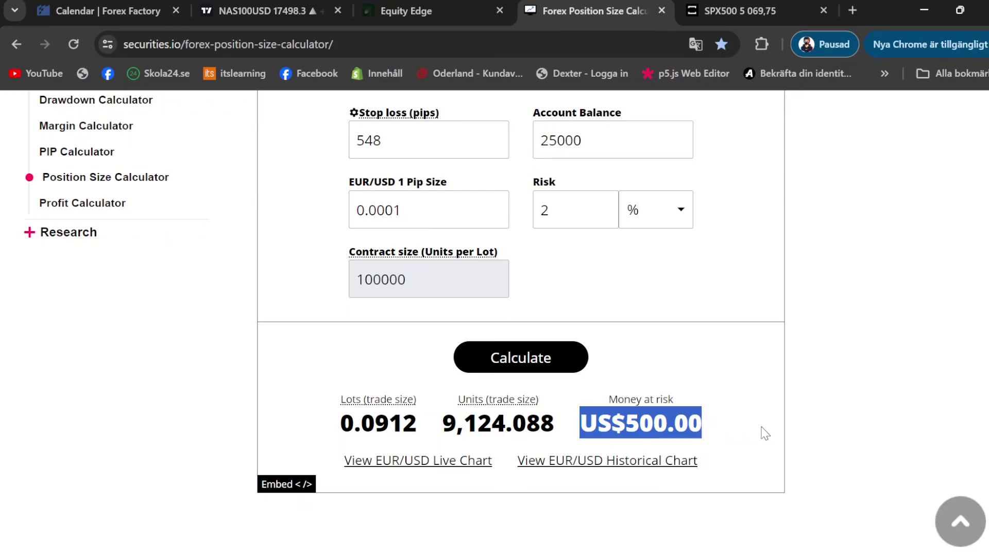
{"action": "scroll", "coordinate": [765, 434], "scroll_direction": "up", "scroll_amount": 2}
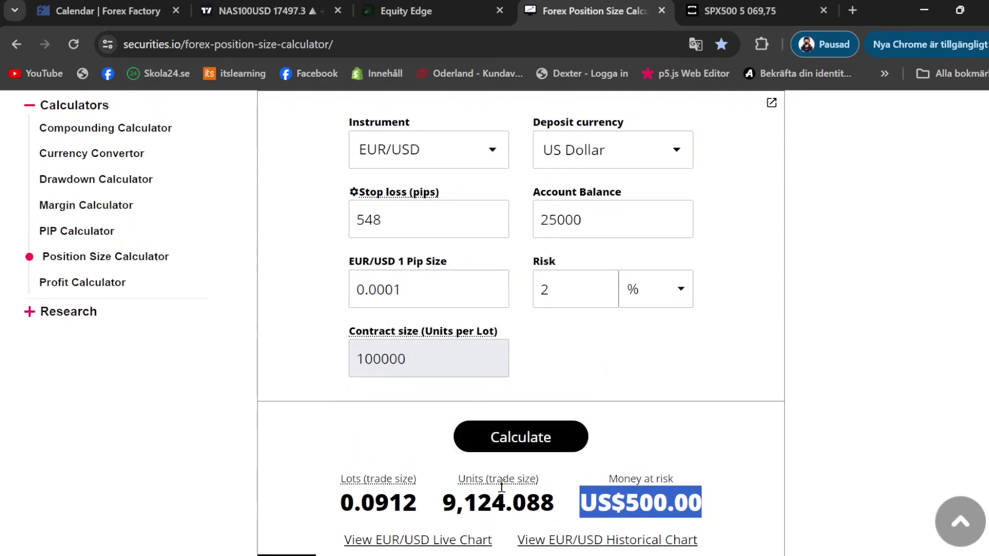
{"action": "scroll", "coordinate": [633, 448], "scroll_direction": "down", "scroll_amount": 2}
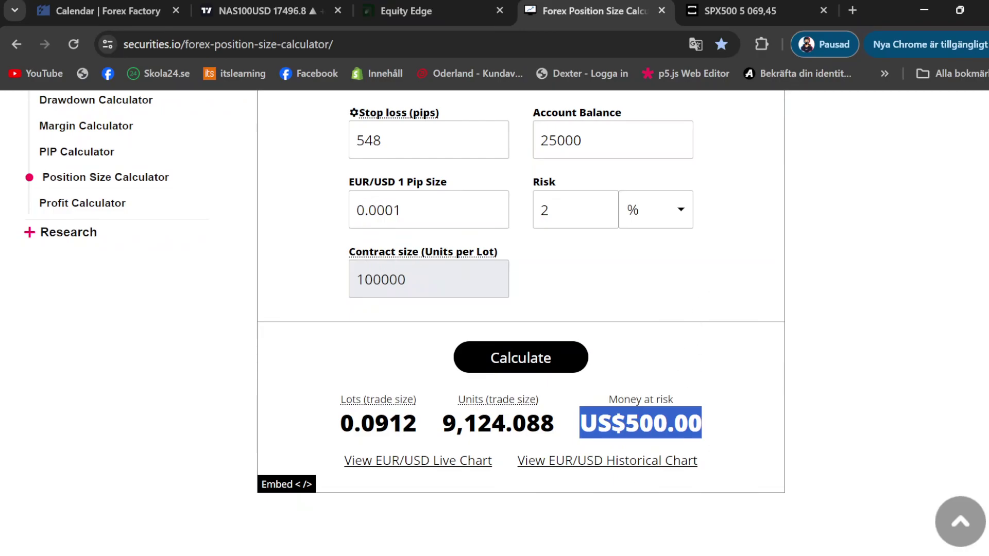
{"action": "key", "text": "alt+Tab"}
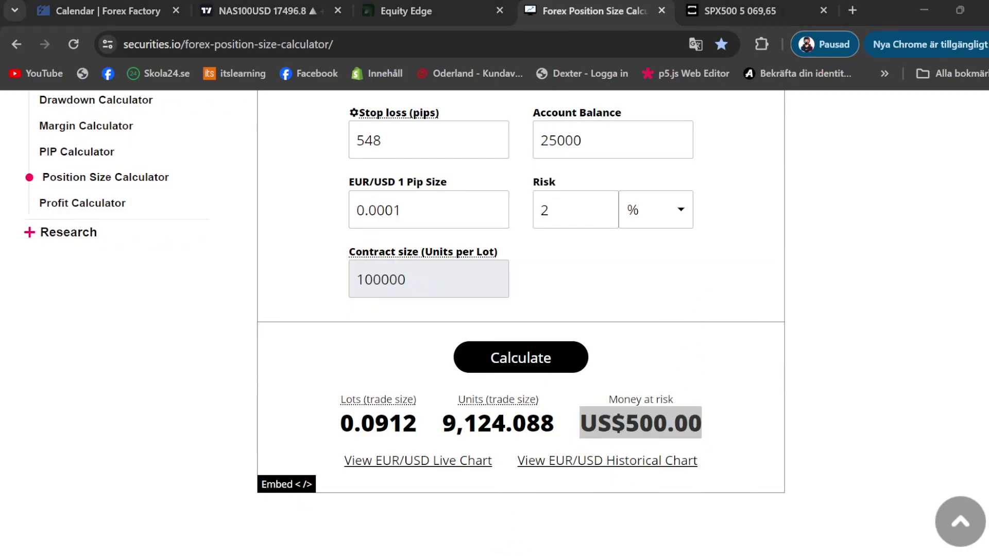